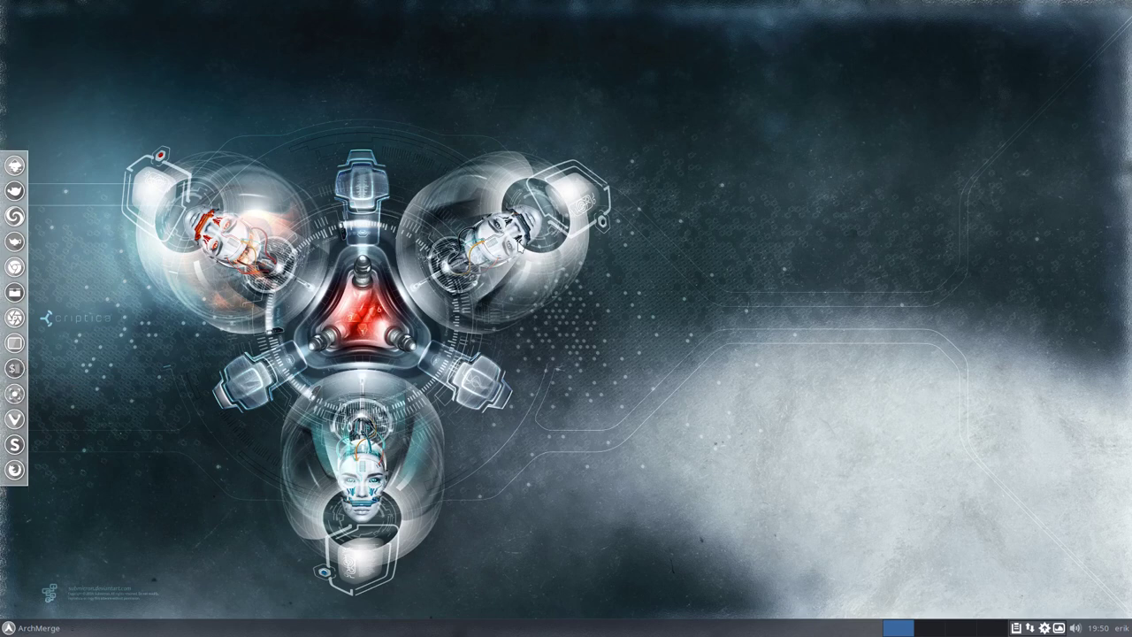
Step: Open a terminal window, move it toward the middle, then close it
{"action": "key", "text": "ctrl+alt+t"}
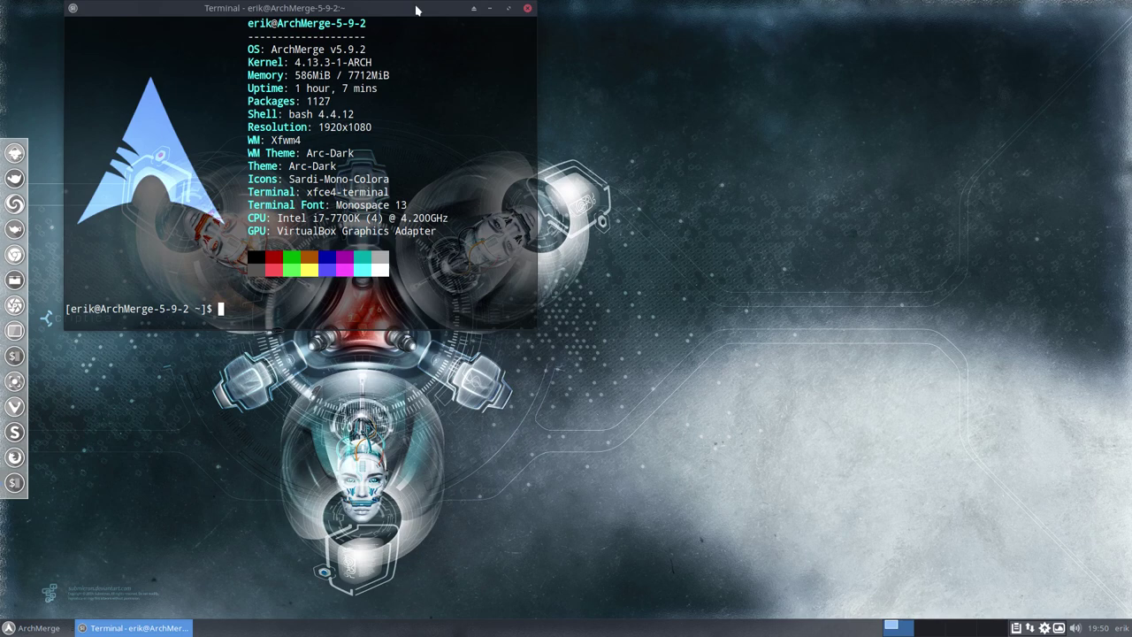
{"action": "left_click_drag", "start_coordinate": [376, 11], "coordinate": [654, 91]}
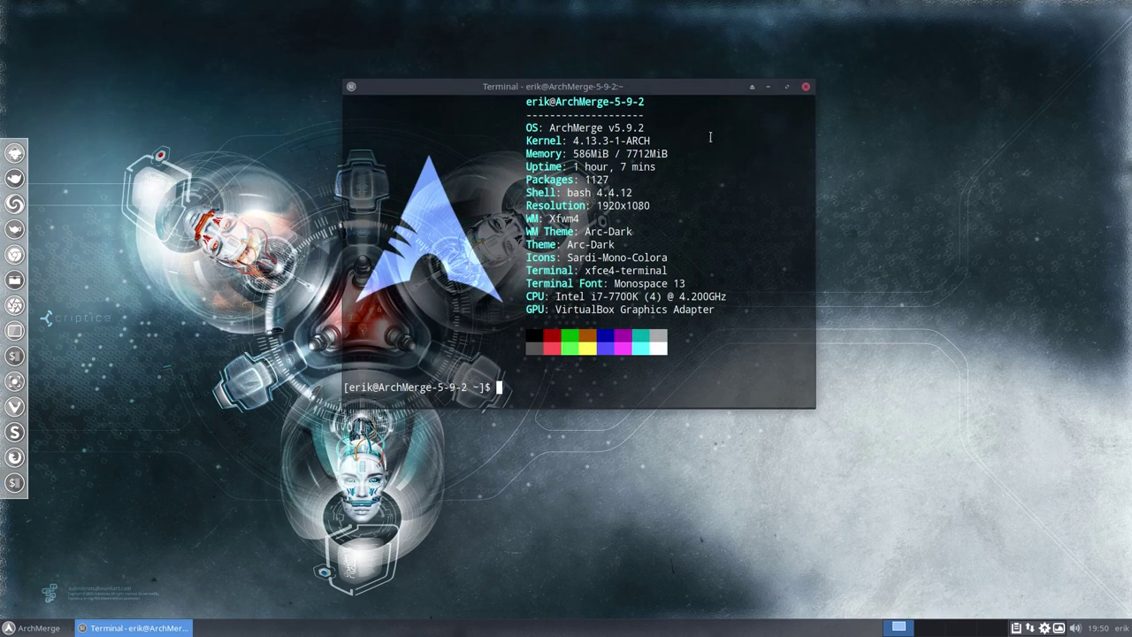
{"action": "left_click", "coordinate": [805, 88]}
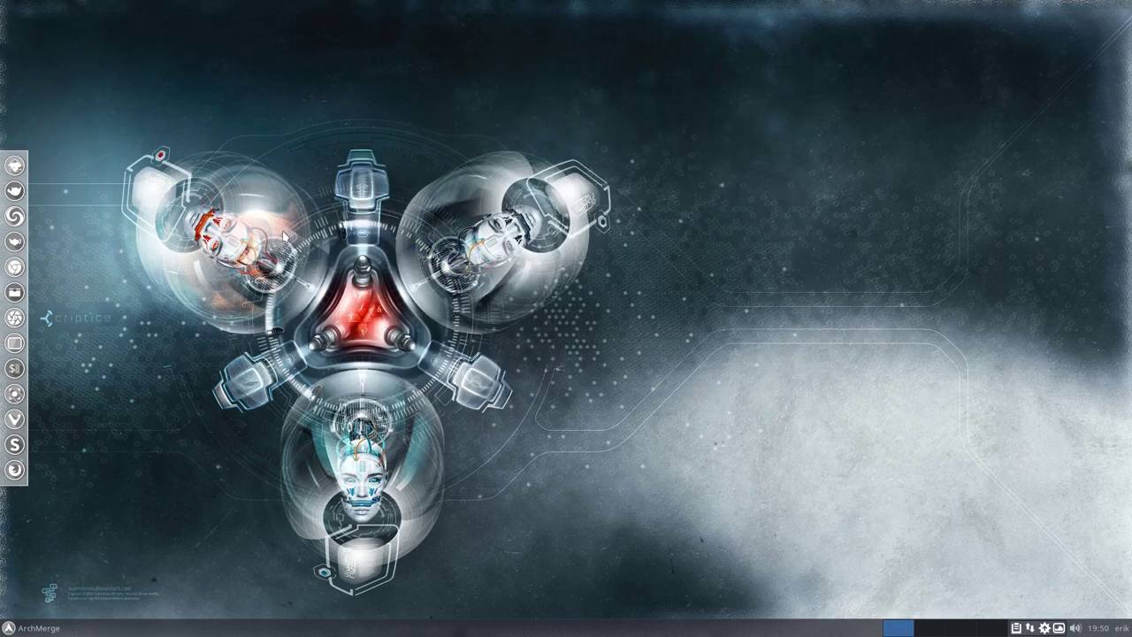
Step: Launch Conkyzen, sort by Conky Name, and enable conky/AUR-ArchMerge.conkyrc
{"action": "left_click", "coordinate": [43, 623]}
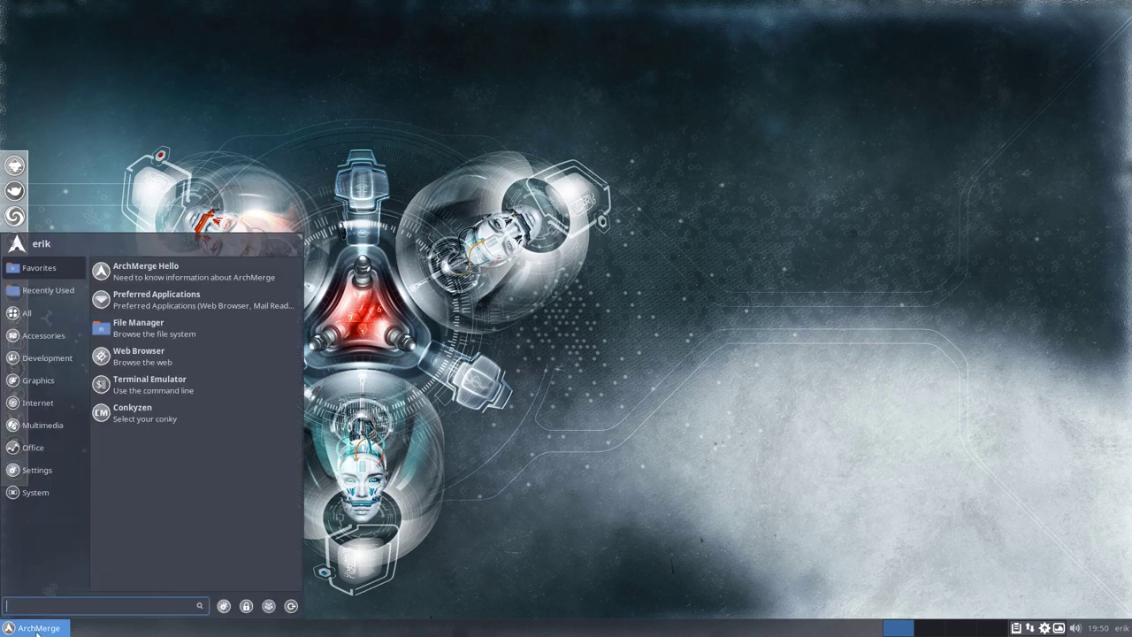
{"action": "left_click", "coordinate": [153, 419]}
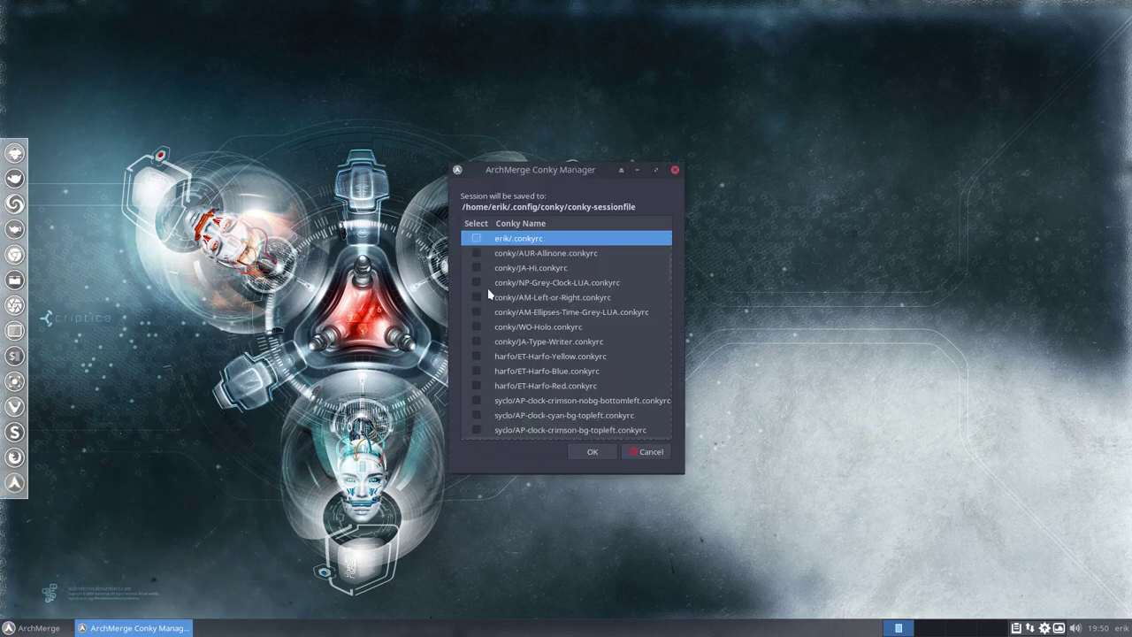
{"action": "left_click", "coordinate": [519, 224]}
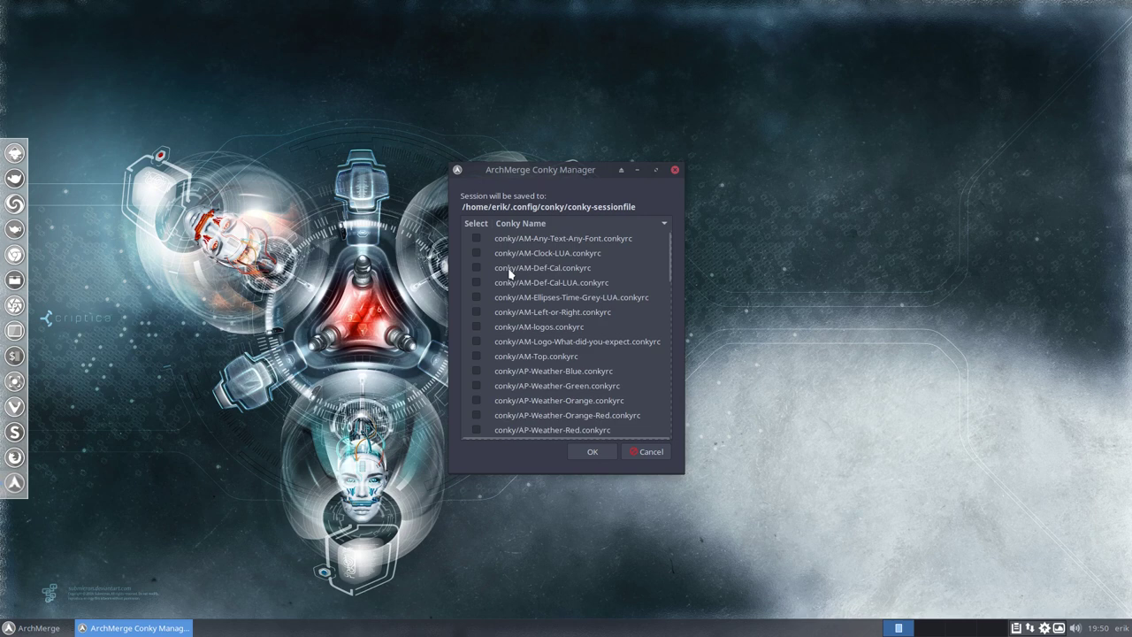
{"action": "scroll", "coordinate": [530, 318], "scroll_direction": "down", "scroll_amount": 3}
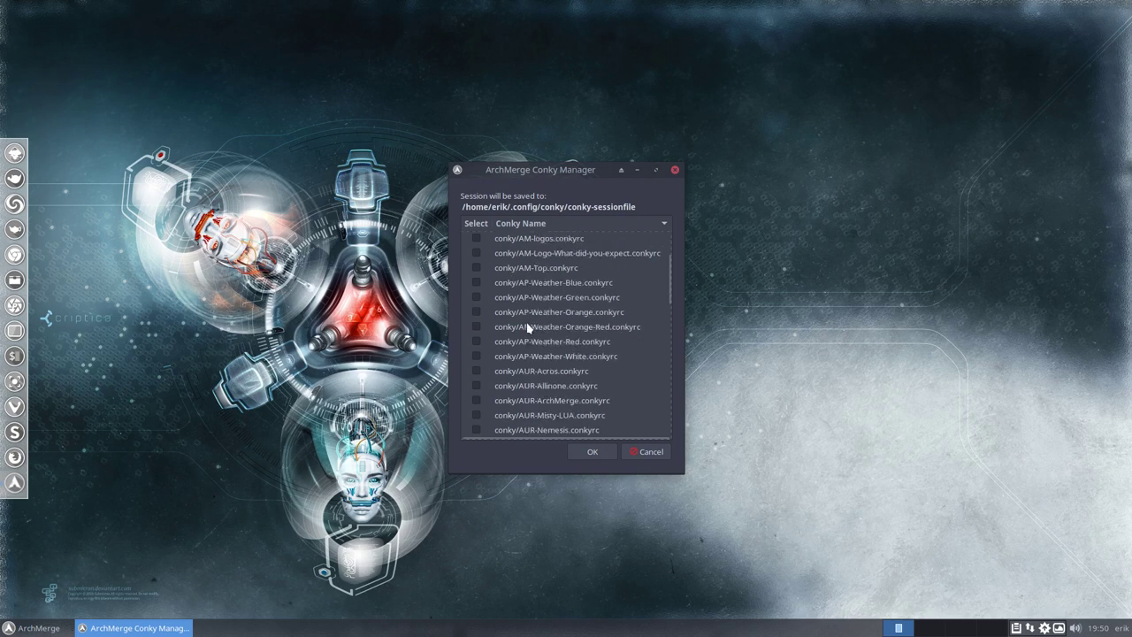
{"action": "scroll", "coordinate": [528, 327], "scroll_direction": "down", "scroll_amount": 3}
{"action": "scroll", "coordinate": [528, 327], "scroll_direction": "down", "scroll_amount": 2}
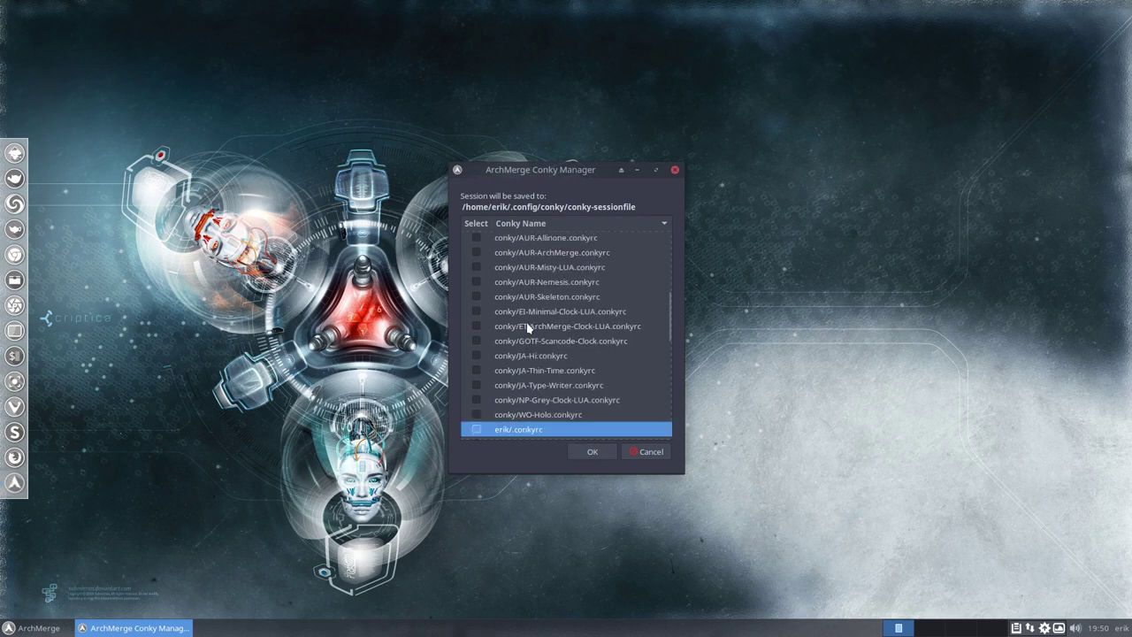
{"action": "left_click", "coordinate": [476, 252]}
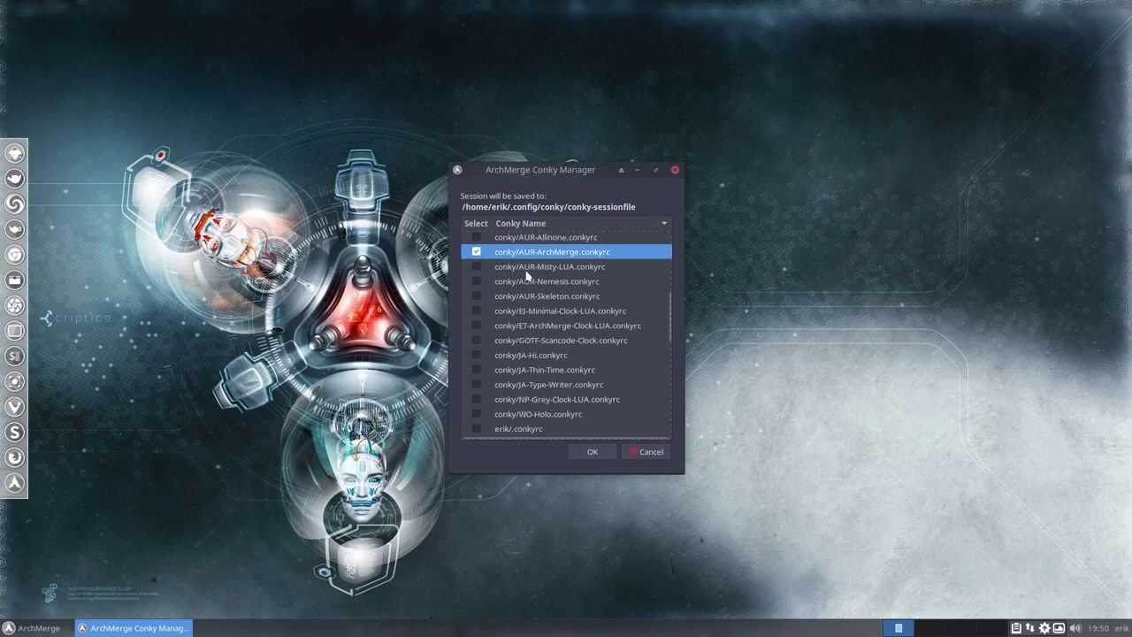
{"action": "left_click", "coordinate": [584, 452]}
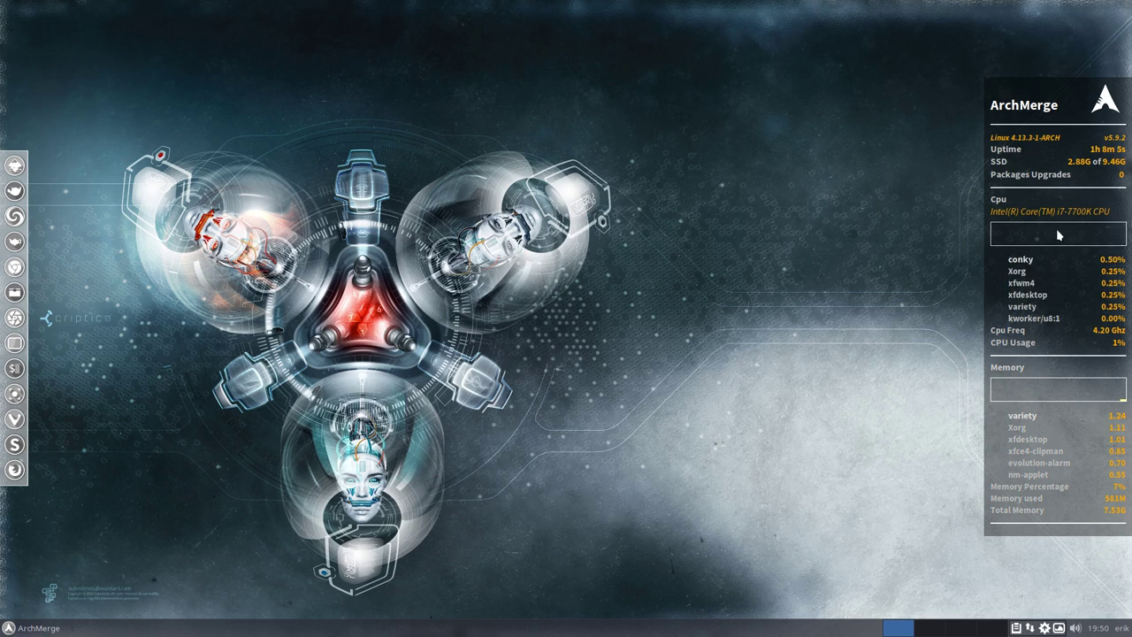
Step: Search 'start' in the applications menu and open Session and Startup's Application Autostart tab
{"action": "left_click", "coordinate": [37, 627]}
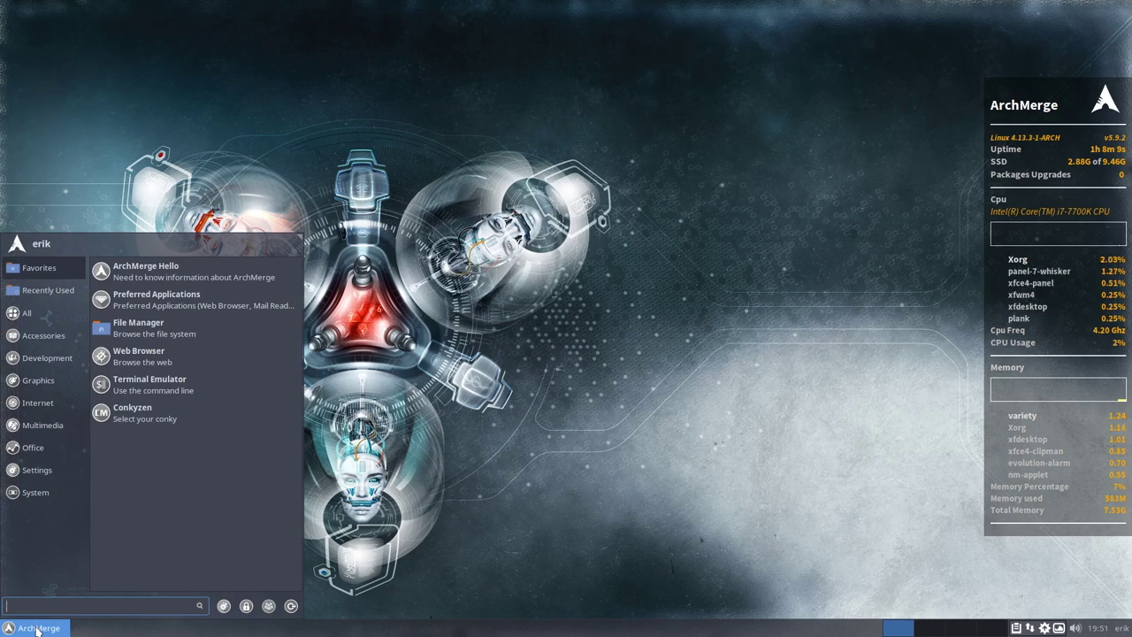
{"action": "type", "text": "start"}
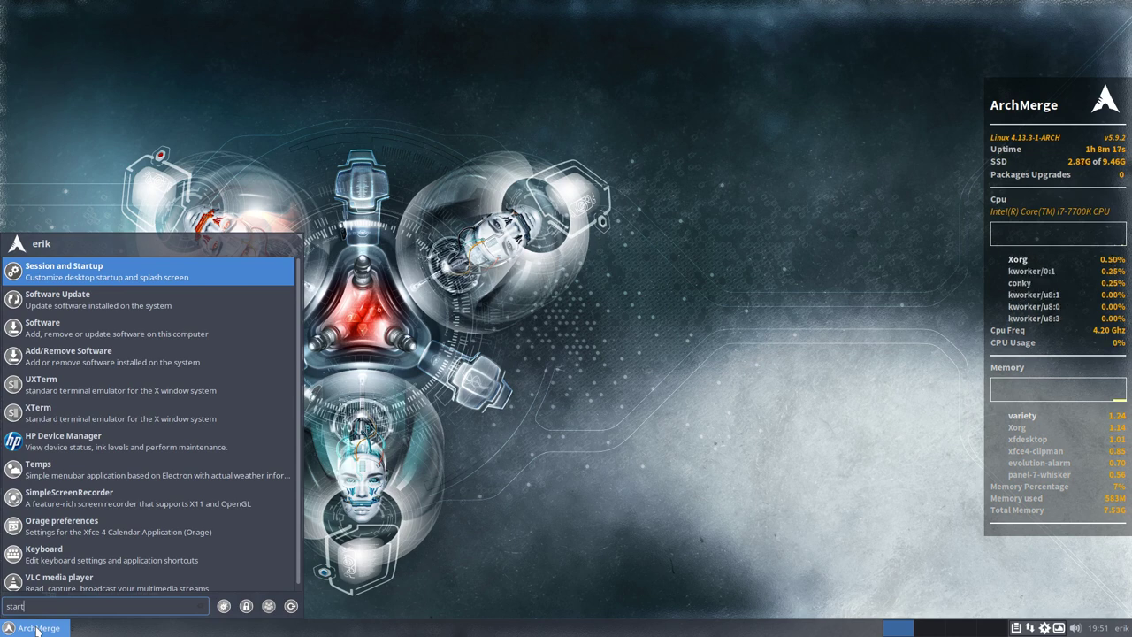
{"action": "left_click", "coordinate": [107, 282]}
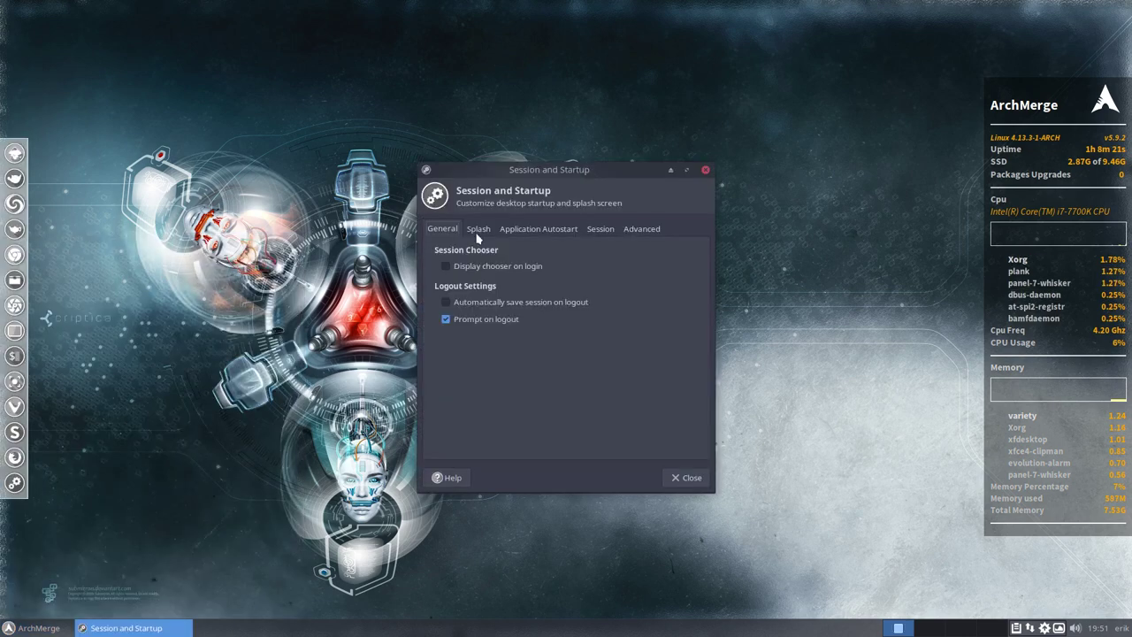
{"action": "left_click", "coordinate": [536, 232]}
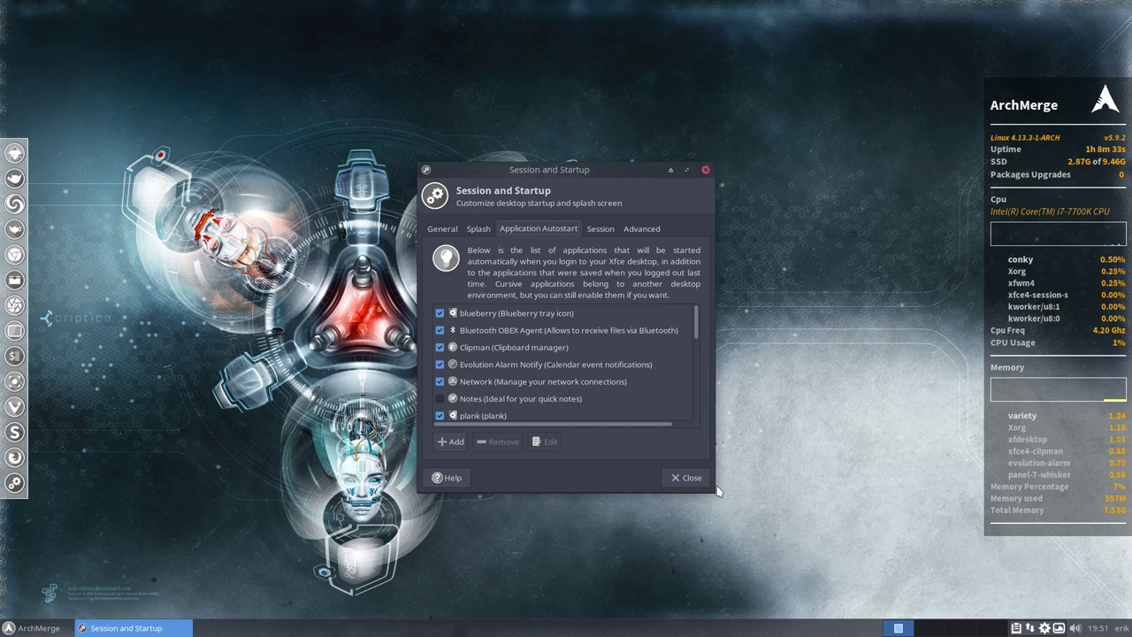
Step: Enlarge and reposition the Session and Startup window, then scroll through the autostart list
{"action": "left_click_drag", "start_coordinate": [710, 487], "coordinate": [799, 616]}
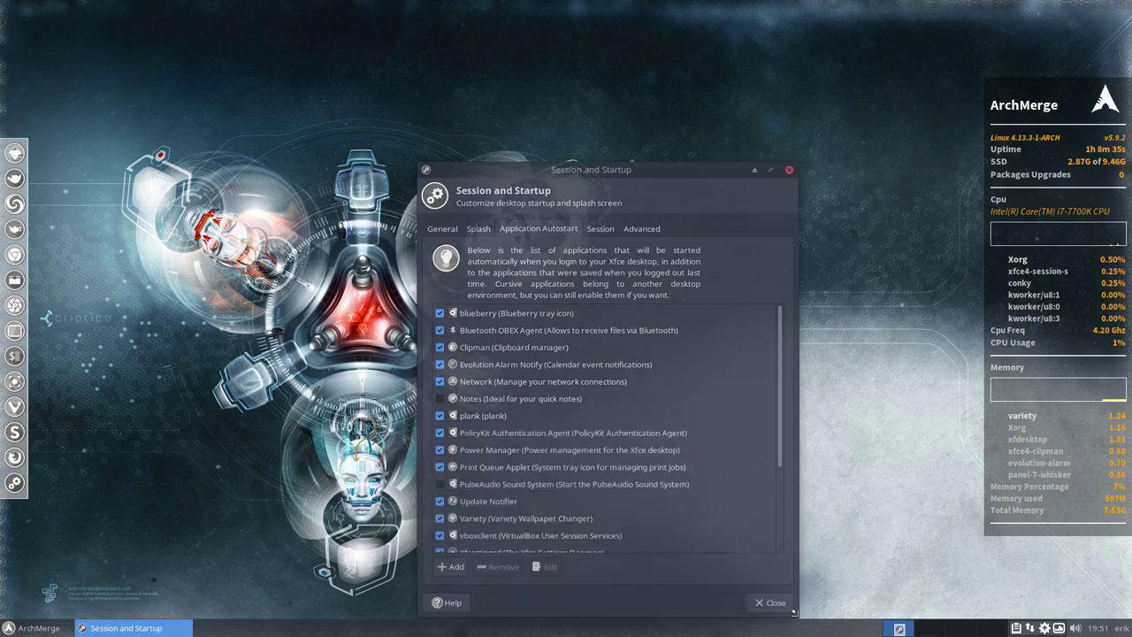
{"action": "left_click_drag", "start_coordinate": [595, 169], "coordinate": [467, 59]}
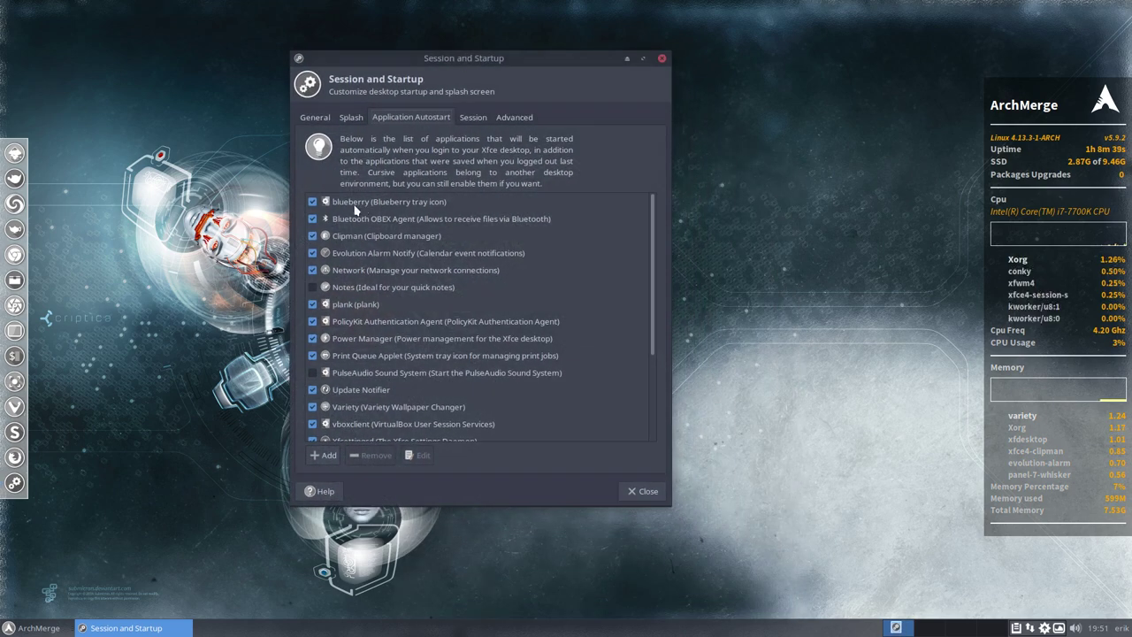
{"action": "scroll", "coordinate": [350, 288], "scroll_direction": "down", "scroll_amount": 4}
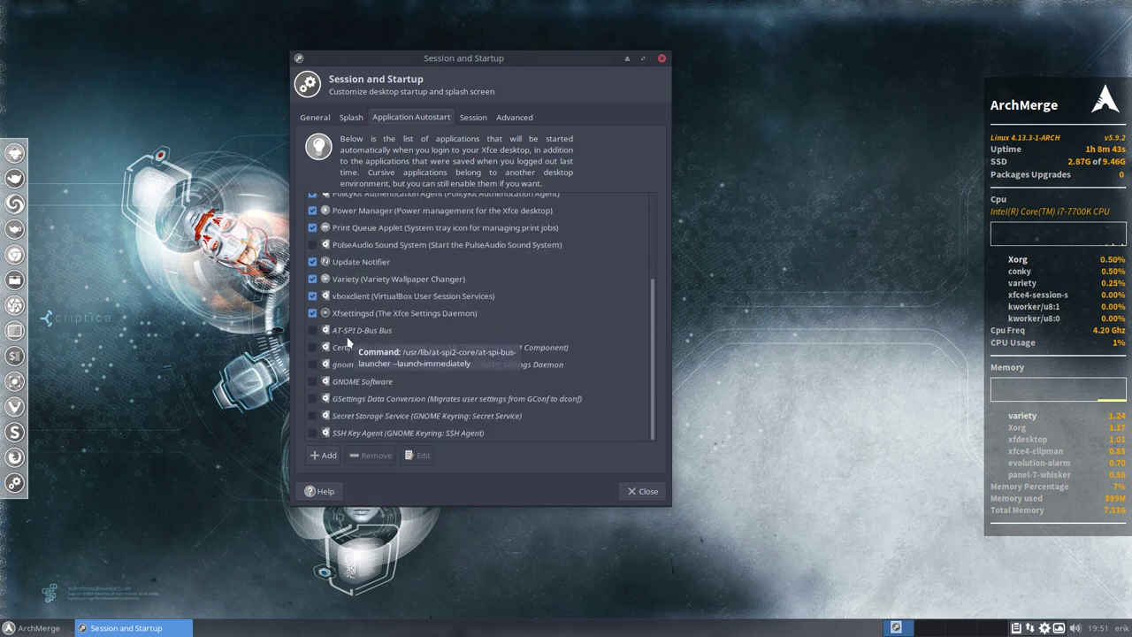
{"action": "scroll", "coordinate": [348, 342], "scroll_direction": "up", "scroll_amount": 5}
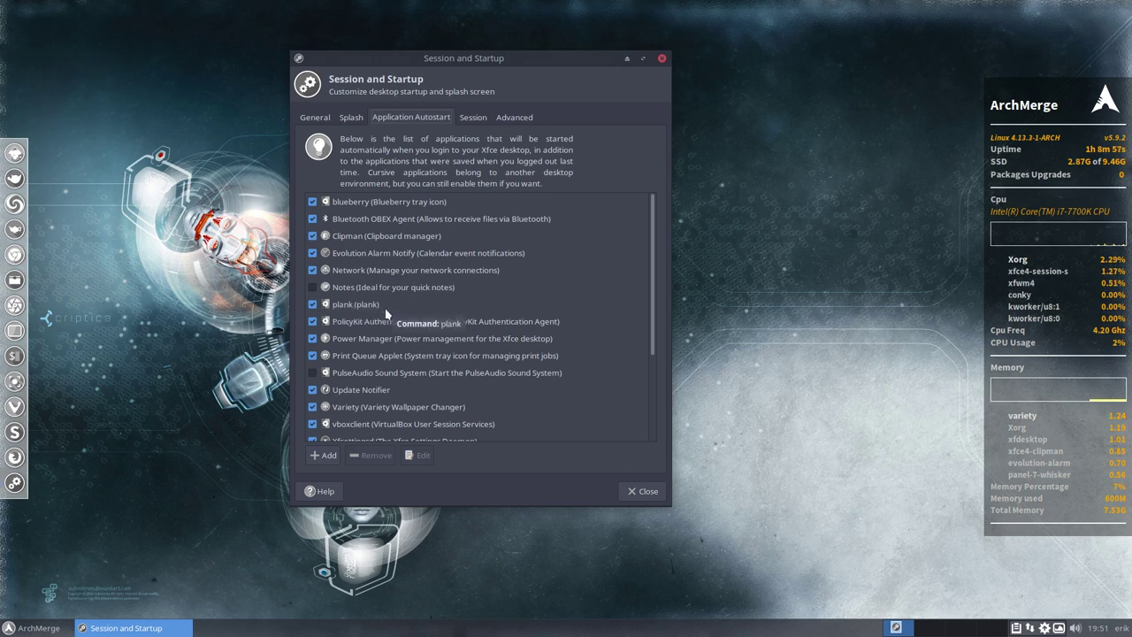
{"action": "scroll", "coordinate": [378, 351], "scroll_direction": "down", "scroll_amount": 3}
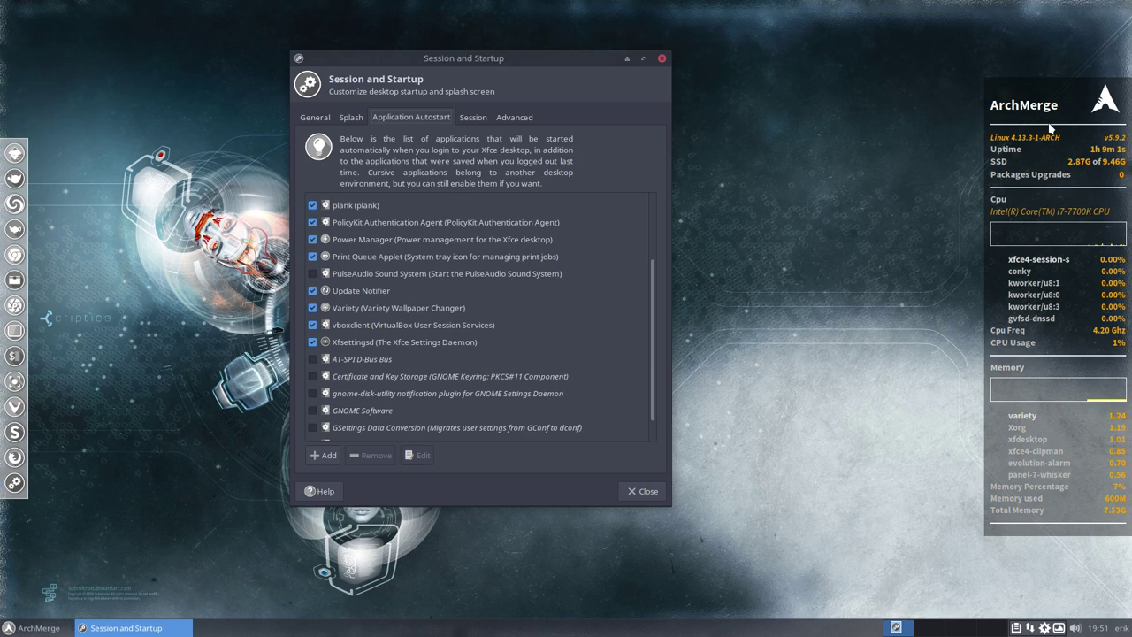
Step: Open the Add application form and move it and the settings window rightwards
{"action": "left_click", "coordinate": [325, 455]}
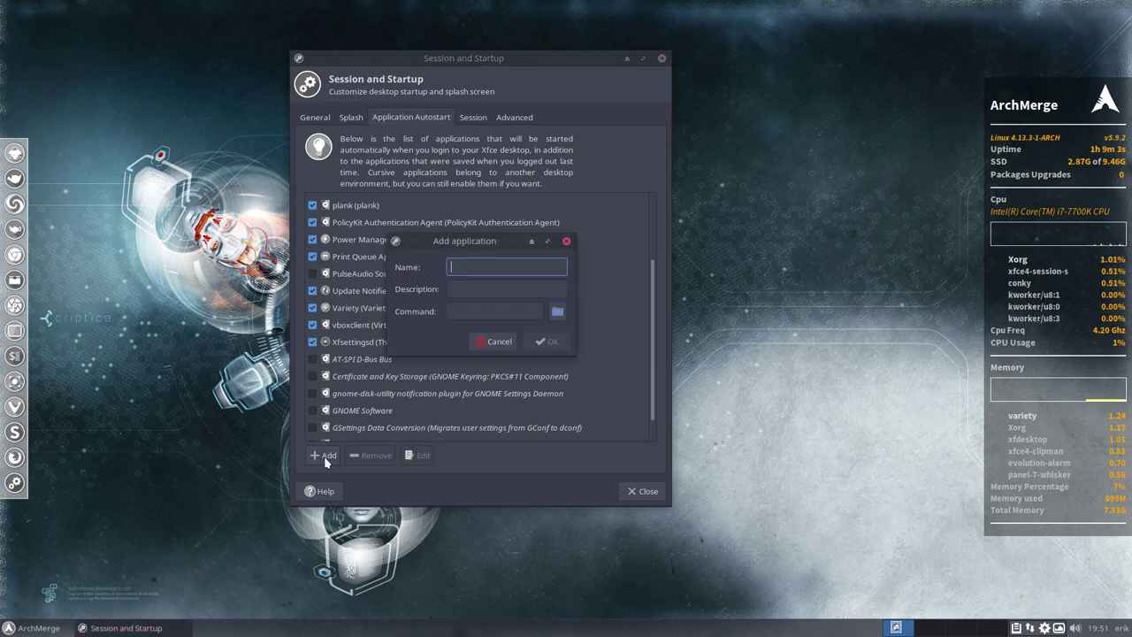
{"action": "left_click_drag", "start_coordinate": [534, 68], "coordinate": [871, 71]}
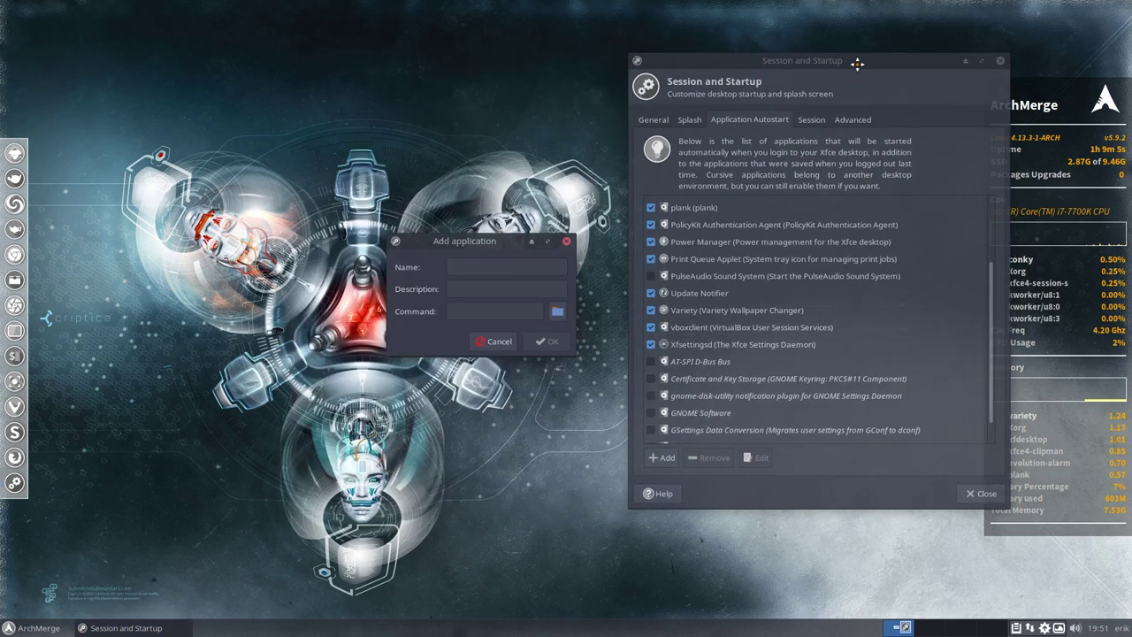
{"action": "left_click_drag", "start_coordinate": [512, 268], "coordinate": [847, 448]}
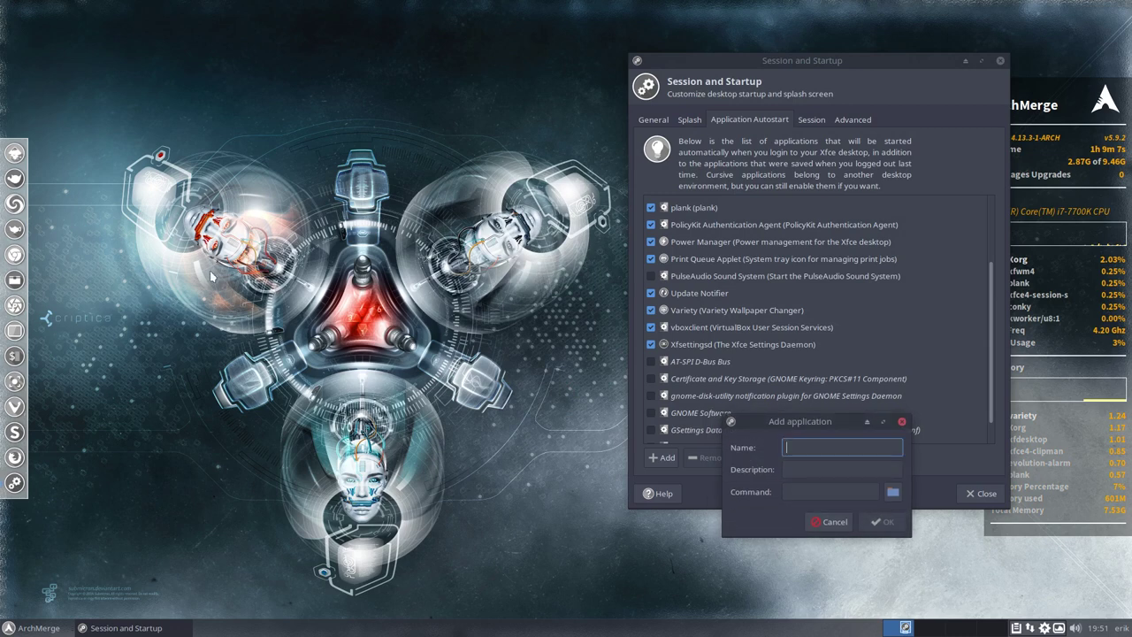
Step: In a new terminal, run conky, interrupt it, and type killall conky
{"action": "key", "text": "ctrl+alt+t"}
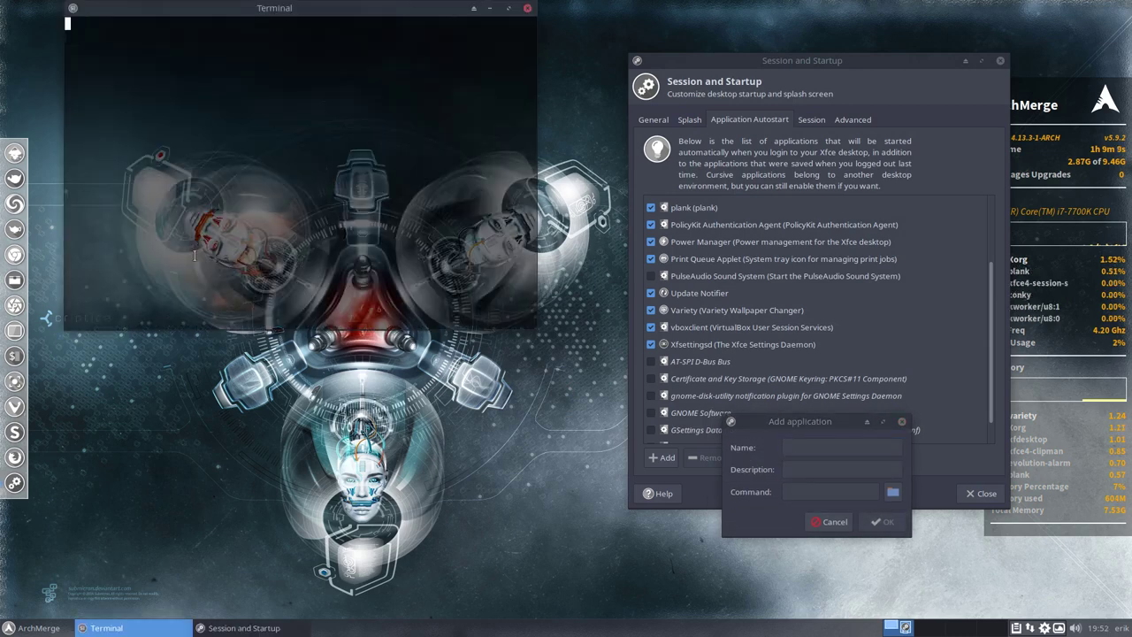
{"action": "type", "text": "conky"}
{"action": "key", "text": "Return"}
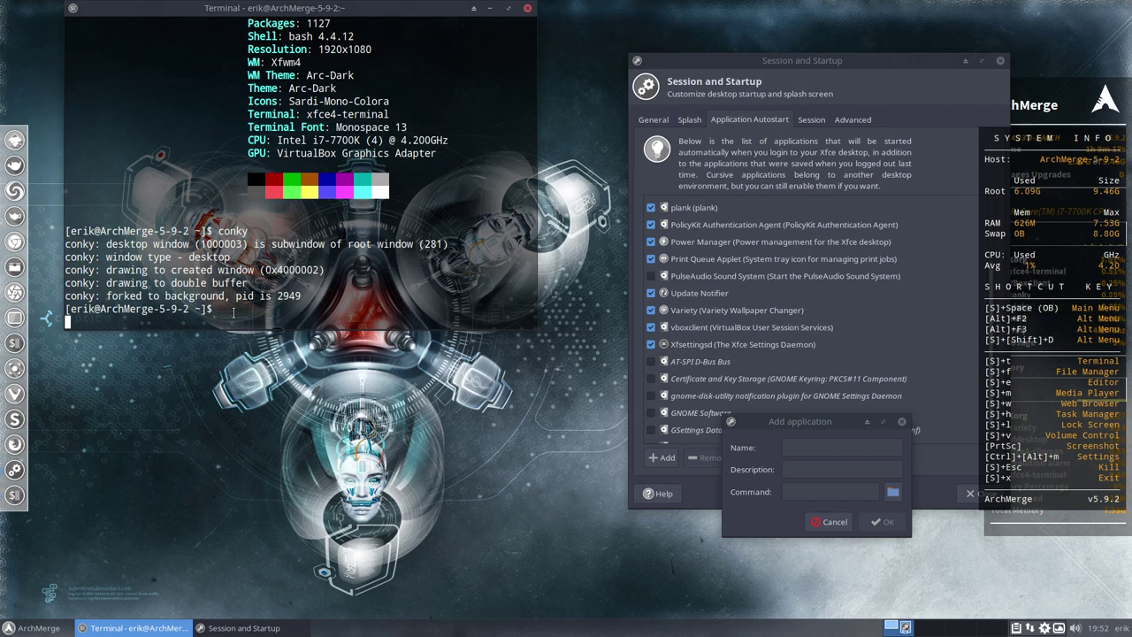
{"action": "key", "text": "ctrl+c"}
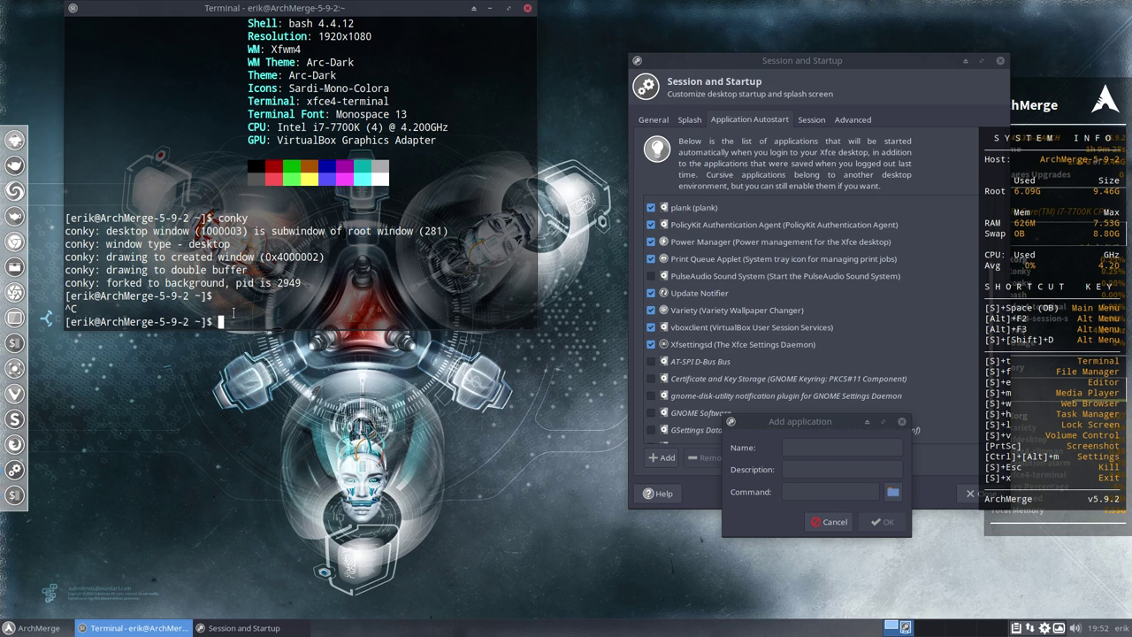
{"action": "type", "text": "conky"}
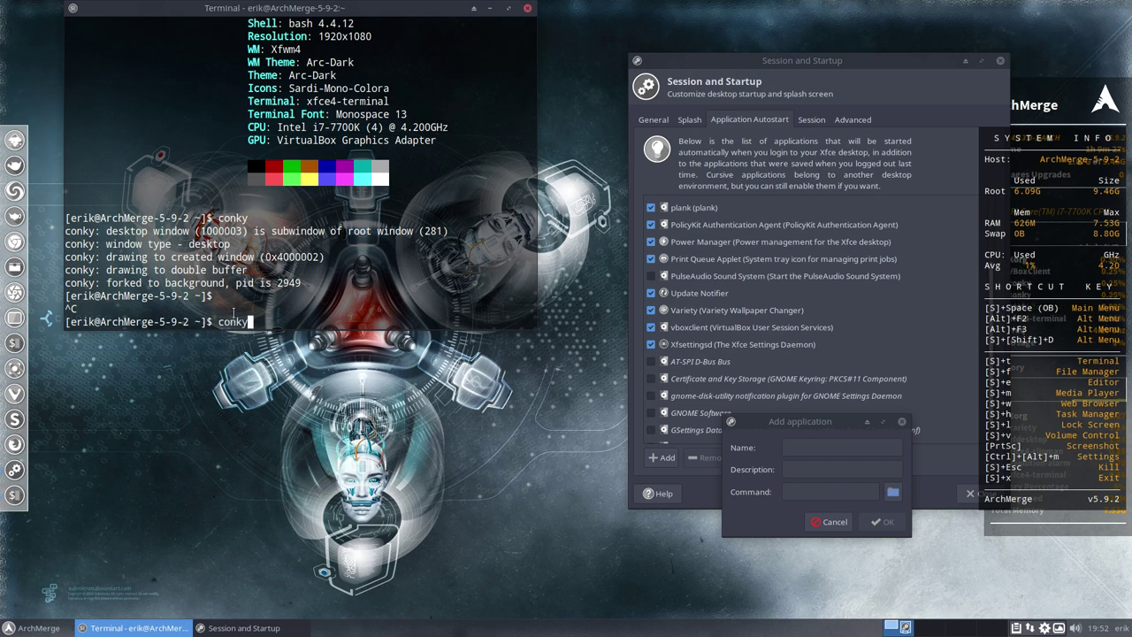
{"action": "key", "text": "ctrl+u"}
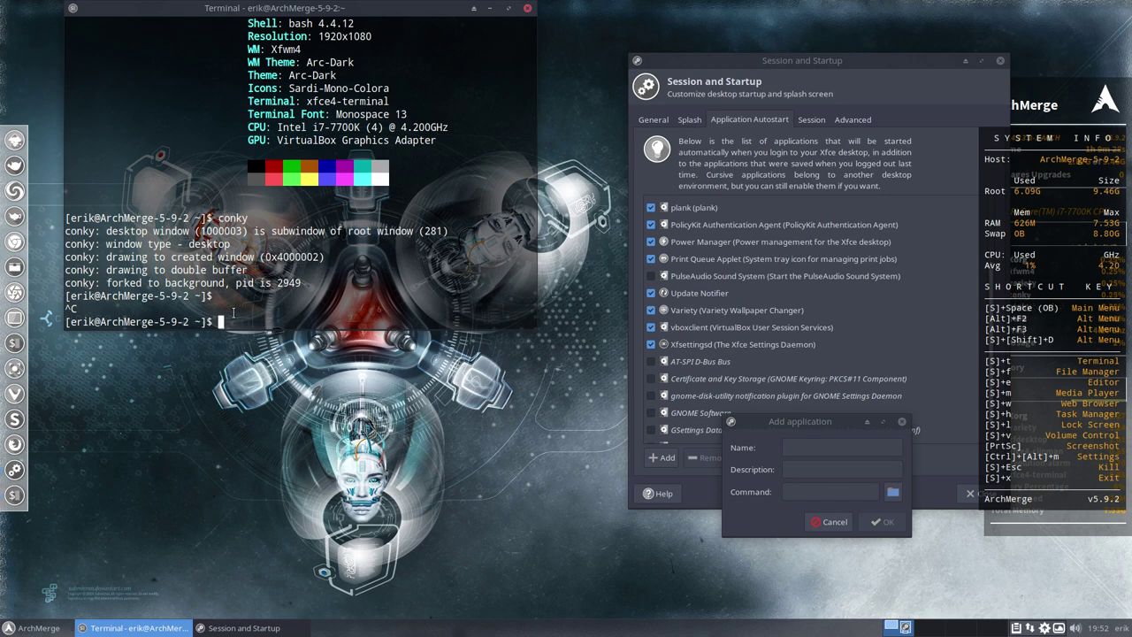
{"action": "type", "text": "killall co"}
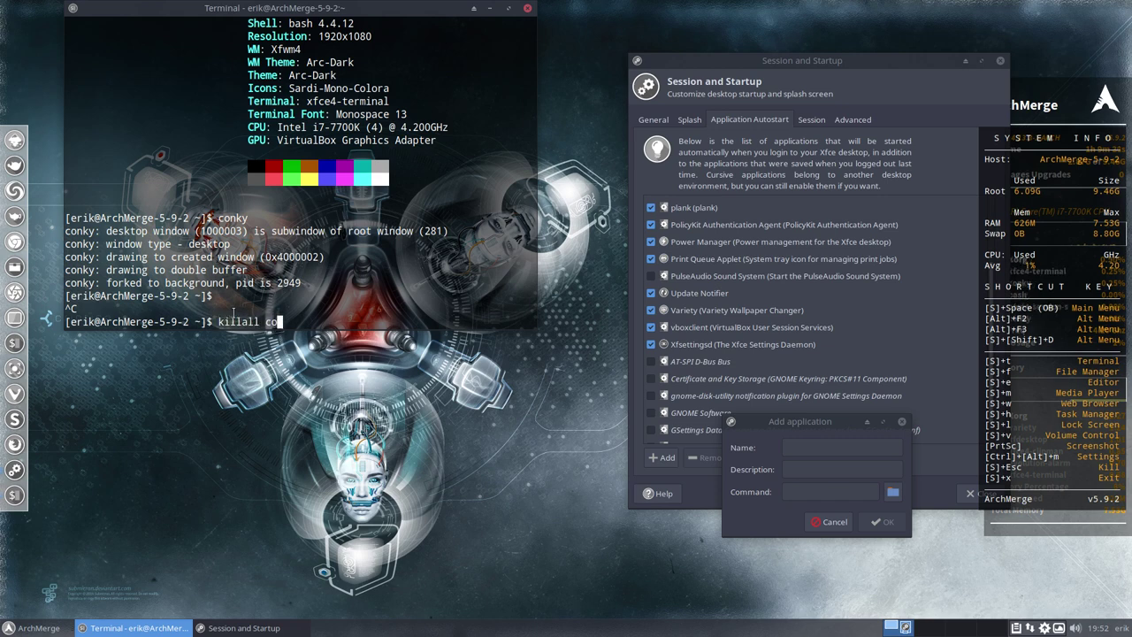
{"action": "type", "text": "nky"}
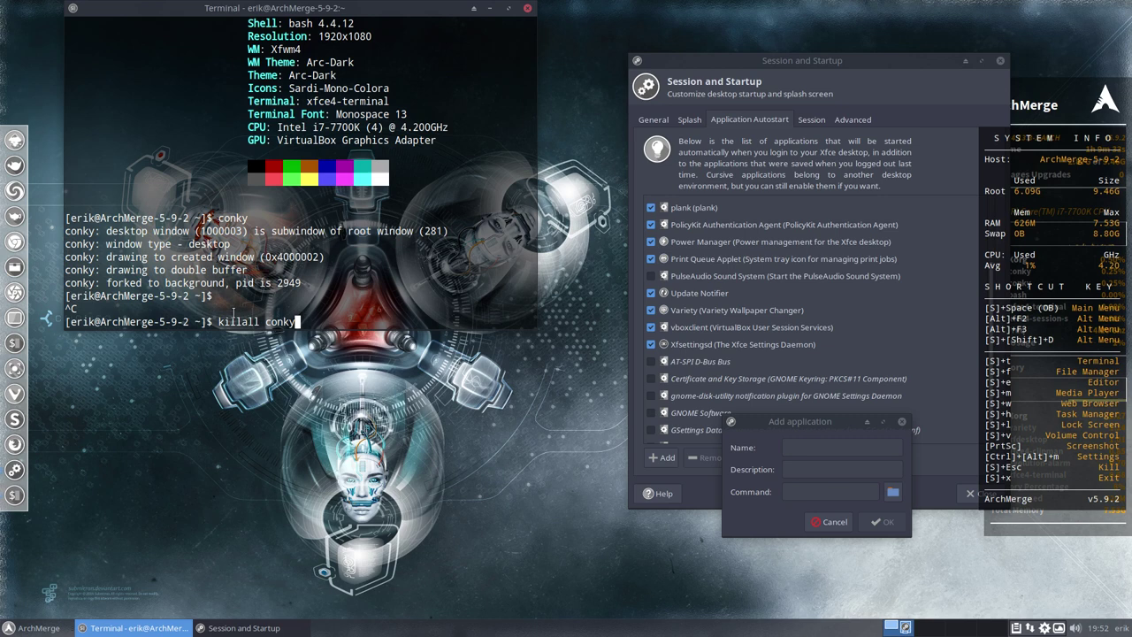
Step: Run killall conky, then rerun it to confirm no conky process remains
{"action": "key", "text": "Return"}
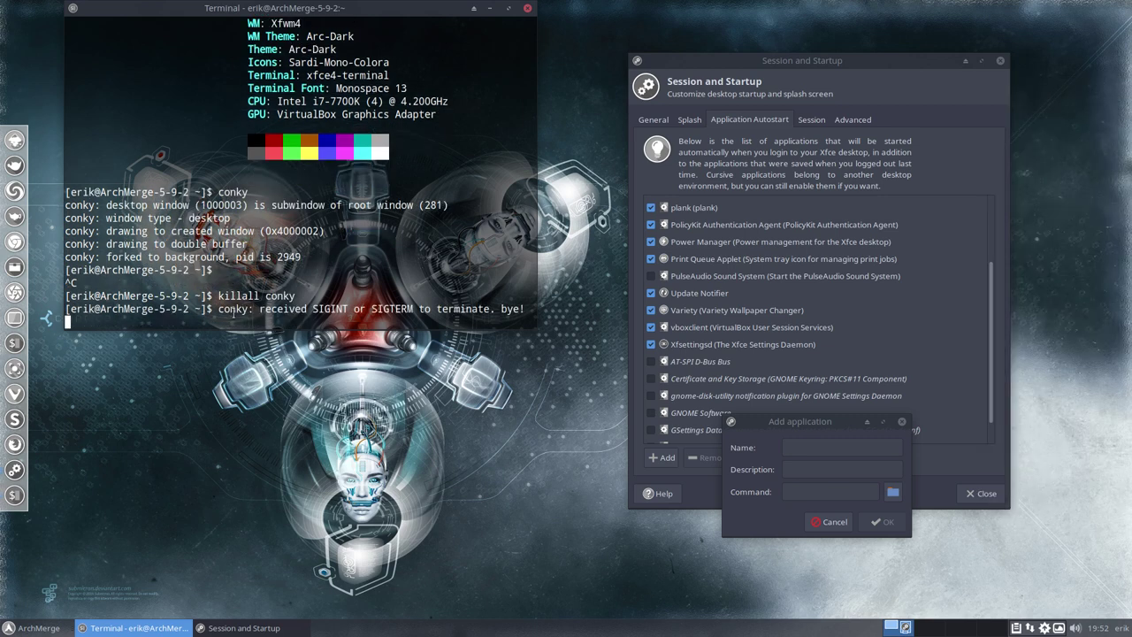
{"action": "key", "text": "ctrl+c"}
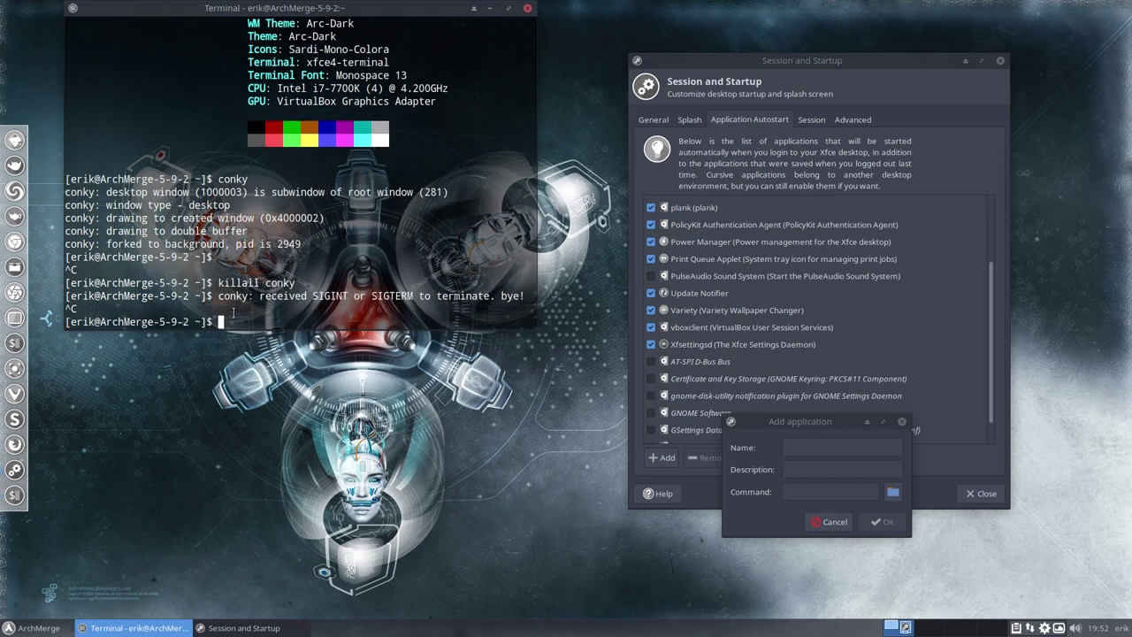
{"action": "key", "text": "Up"}
{"action": "key", "text": "Return"}
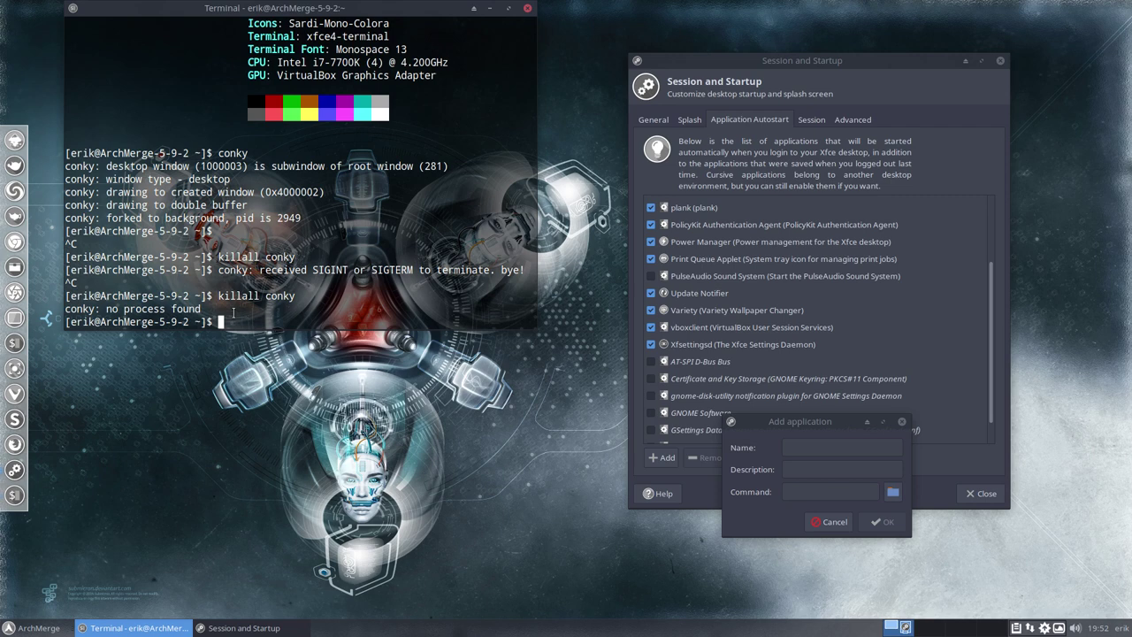
Step: List the am- helper commands via completion and complete the prompt to am-conkyzen
{"action": "type", "text": "am-"}
{"action": "key", "text": "Tab"}
{"action": "key", "text": "Tab"}
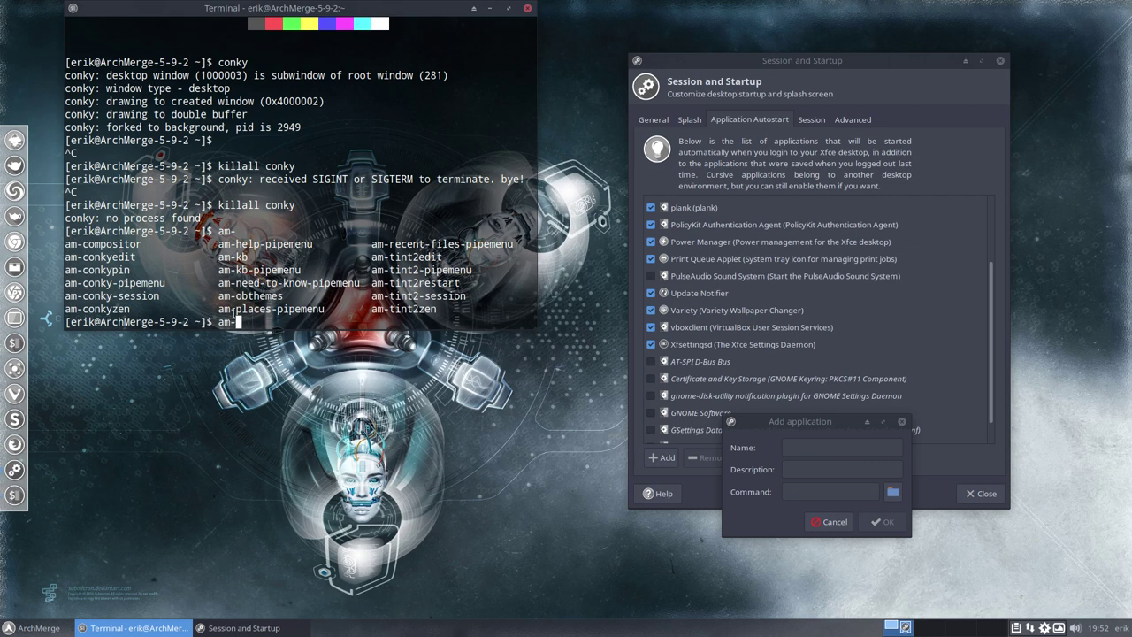
{"action": "type", "text": "con"}
{"action": "key", "text": "Tab"}
{"action": "type", "text": "z"}
{"action": "key", "text": "Tab"}
Step: Launch Conkyzen, decline killing conkys, and close the chooser without selecting any conky
{"action": "left_click", "coordinate": [36, 628]}
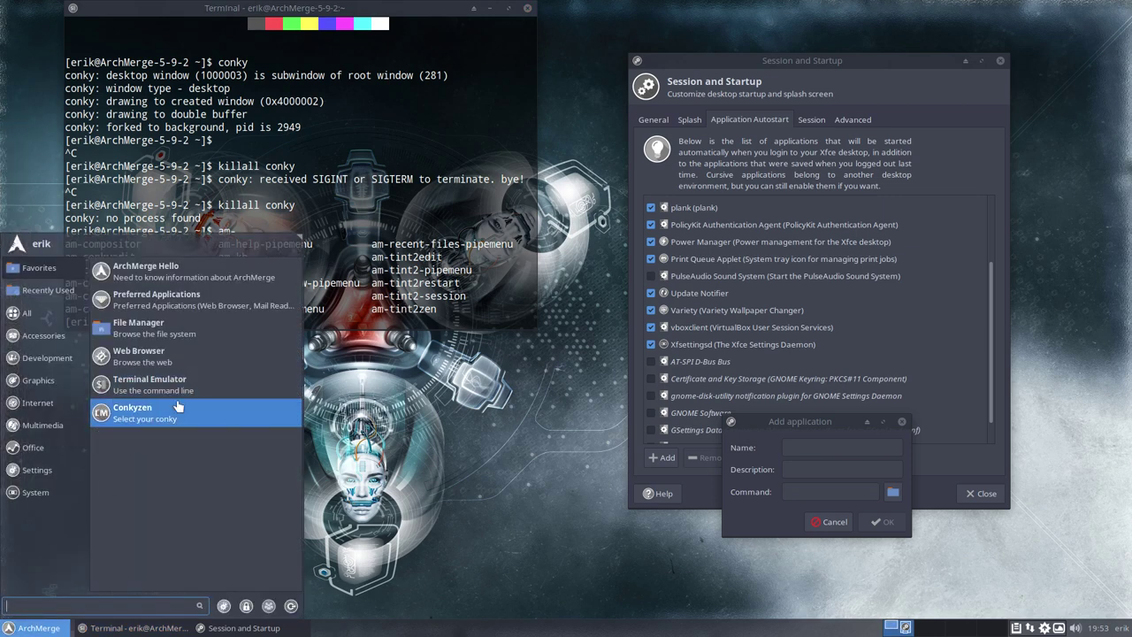
{"action": "left_click", "coordinate": [203, 415]}
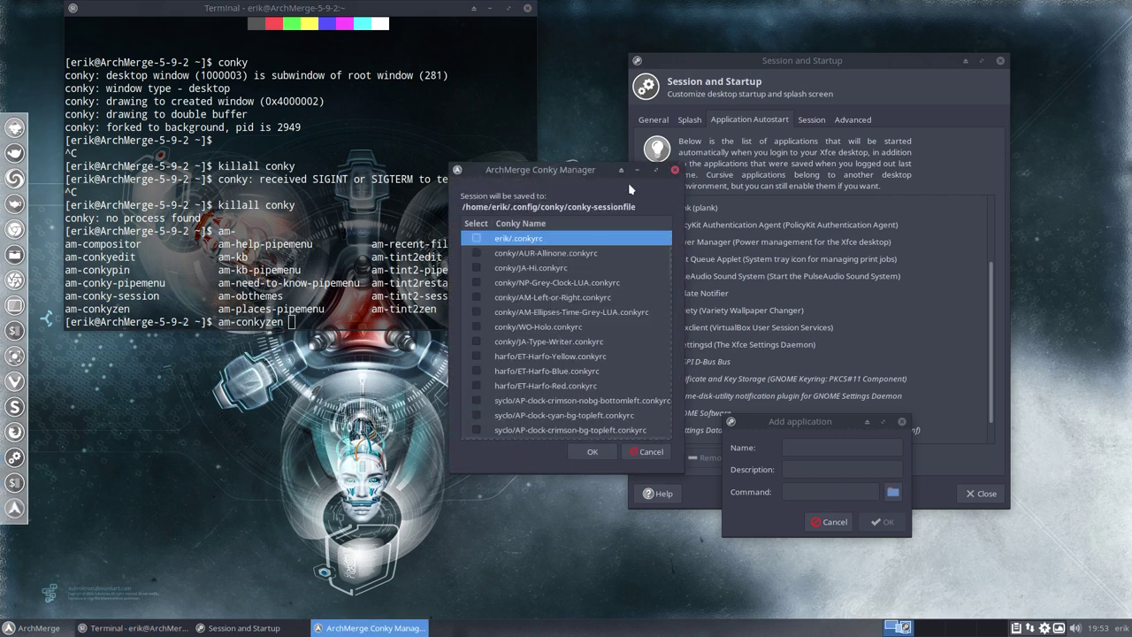
{"action": "left_click", "coordinate": [674, 171]}
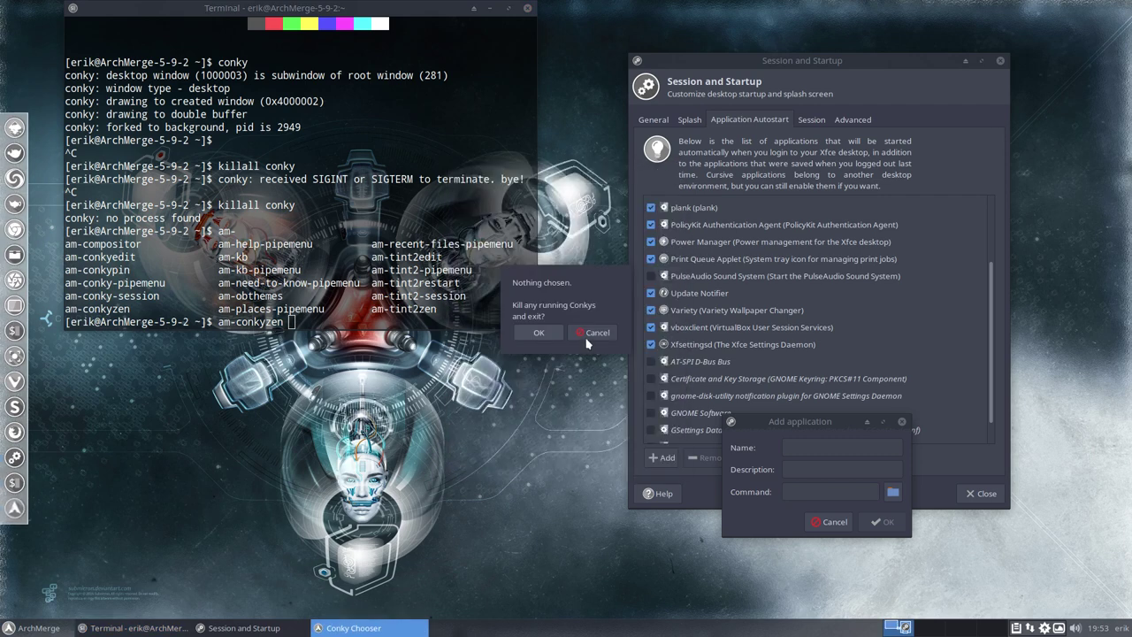
{"action": "left_click", "coordinate": [554, 338]}
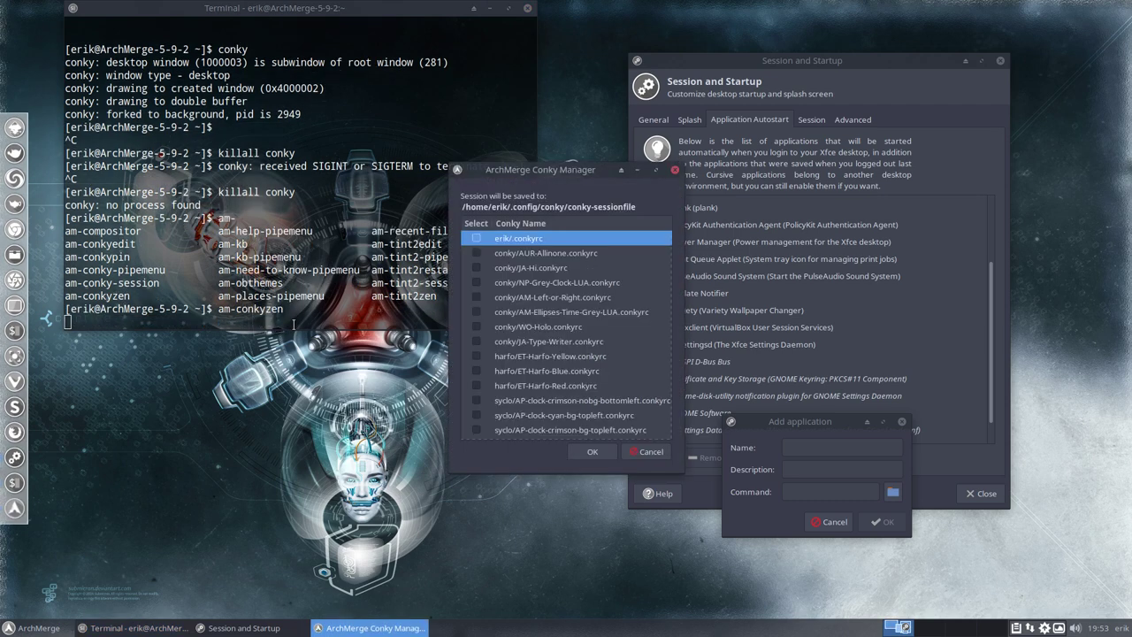
{"action": "left_click", "coordinate": [648, 452]}
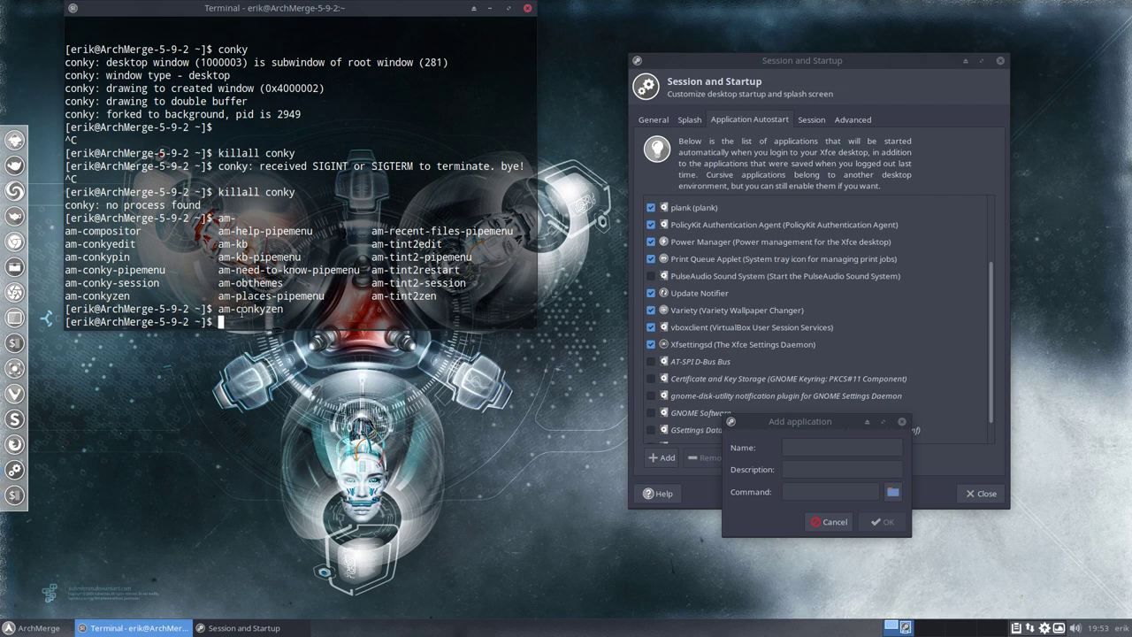
Step: Edit the recalled command to am-conky-session and run it to restart conky
{"action": "key", "text": "Up"}
{"action": "key", "text": "BackSpace"}
{"action": "type", "text": "-sess"}
{"action": "key", "text": "BackSpace"}
{"action": "key", "text": "BackSpace"}
{"action": "key", "text": "BackSpace"}
{"action": "key", "text": "BackSpace"}
{"action": "key", "text": "BackSpace"}
{"action": "key", "text": "BackSpace"}
{"action": "key", "text": "BackSpace"}
{"action": "key", "text": "BackSpace"}
{"action": "type", "text": "-s"}
{"action": "key", "text": "Tab"}
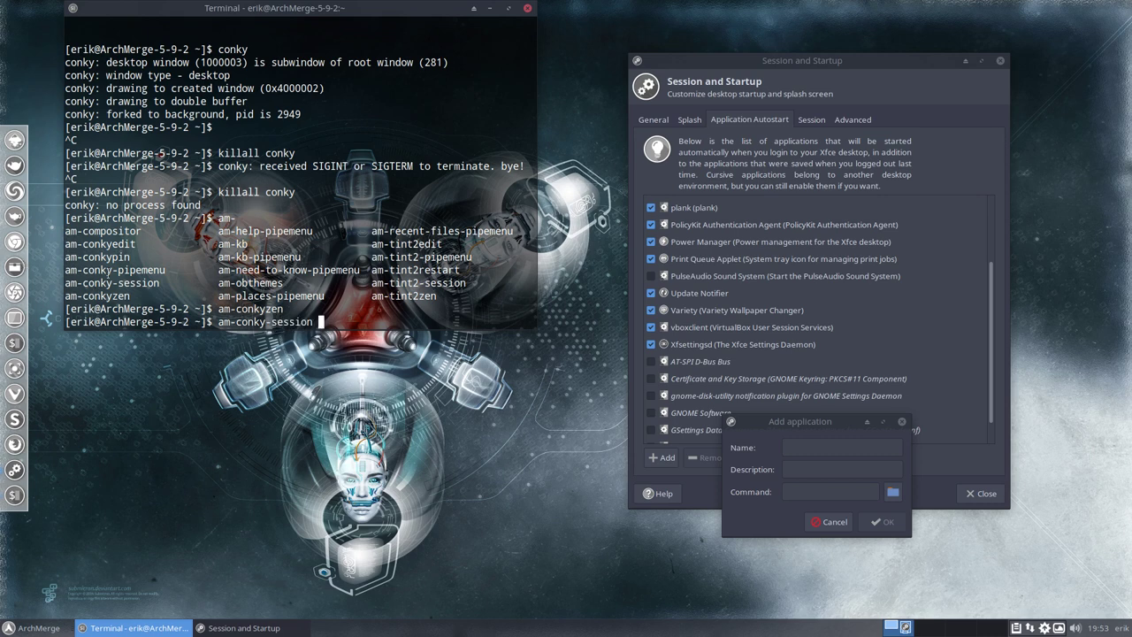
{"action": "left_click_drag", "start_coordinate": [157, 282], "coordinate": [69, 283]}
{"action": "left_click", "coordinate": [311, 299]}
{"action": "key", "text": "Return"}
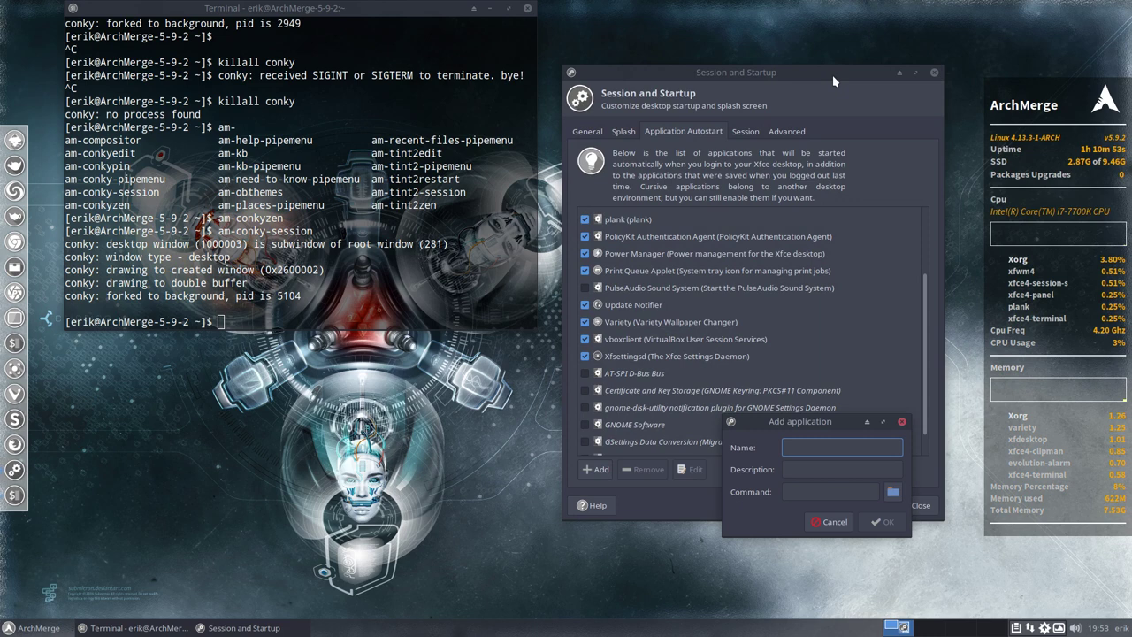
Step: Reposition the Session and Startup window to the right and down
{"action": "left_click_drag", "start_coordinate": [832, 78], "coordinate": [895, 75]}
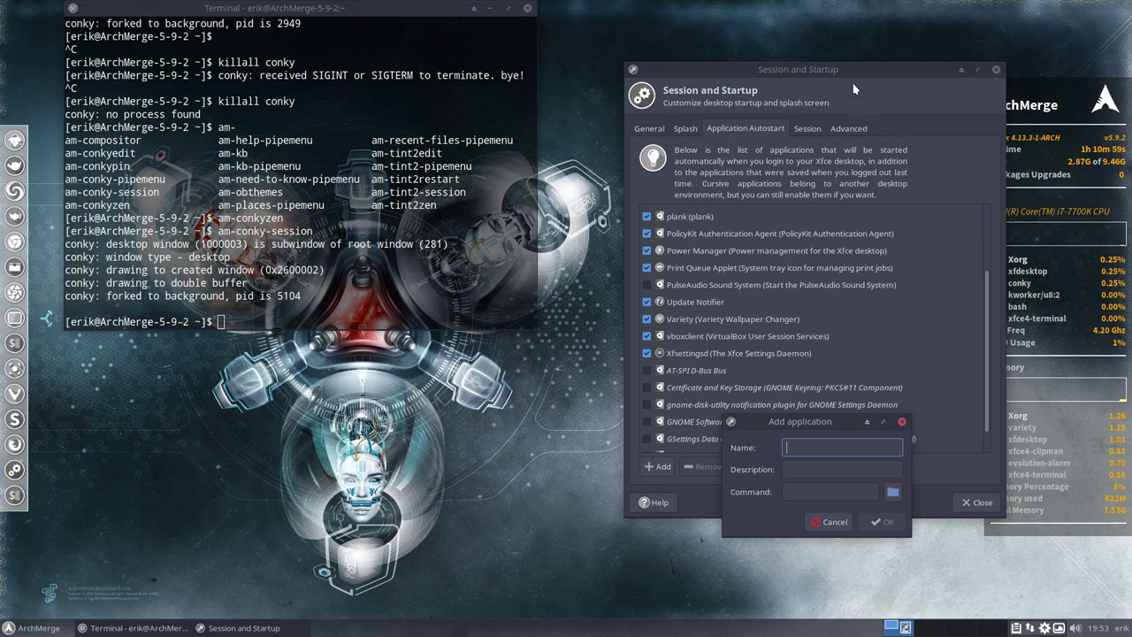
{"action": "left_click_drag", "start_coordinate": [847, 69], "coordinate": [796, 48]}
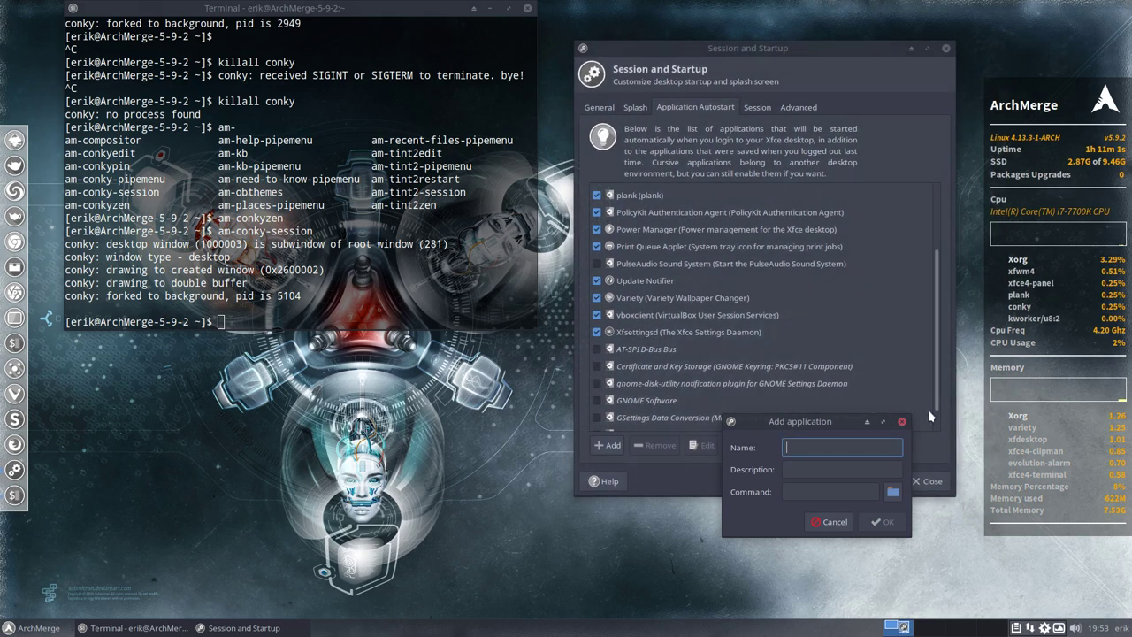
{"action": "left_click_drag", "start_coordinate": [894, 152], "coordinate": [975, 195]}
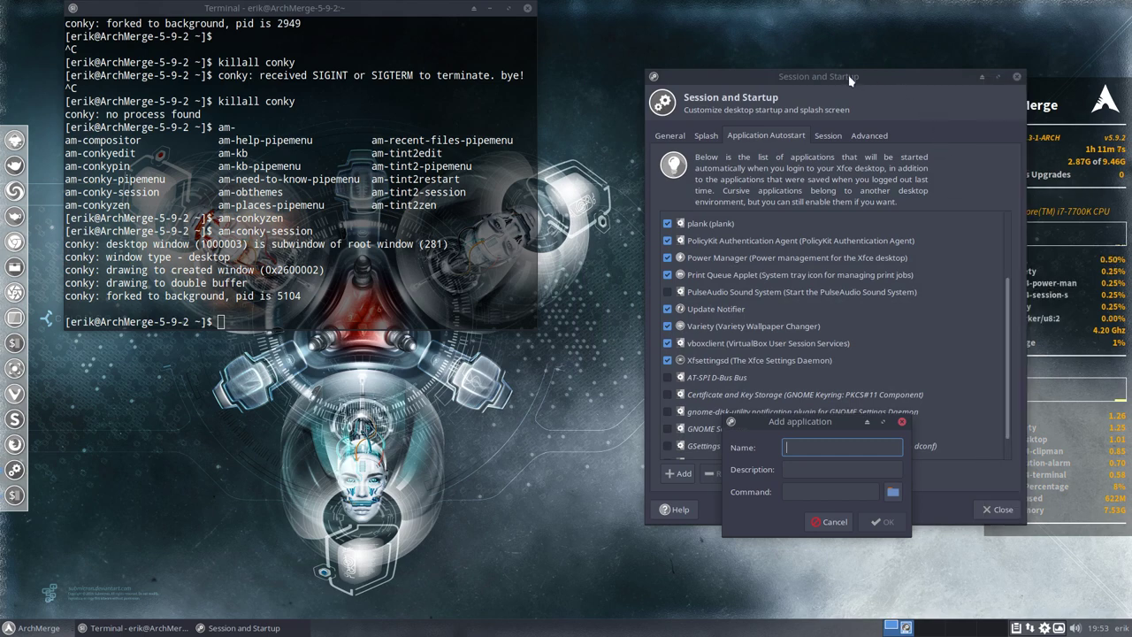
Step: Add an autostart entry named conky, description conky, command am-conky-session
{"action": "left_click_drag", "start_coordinate": [850, 75], "coordinate": [759, 61]}
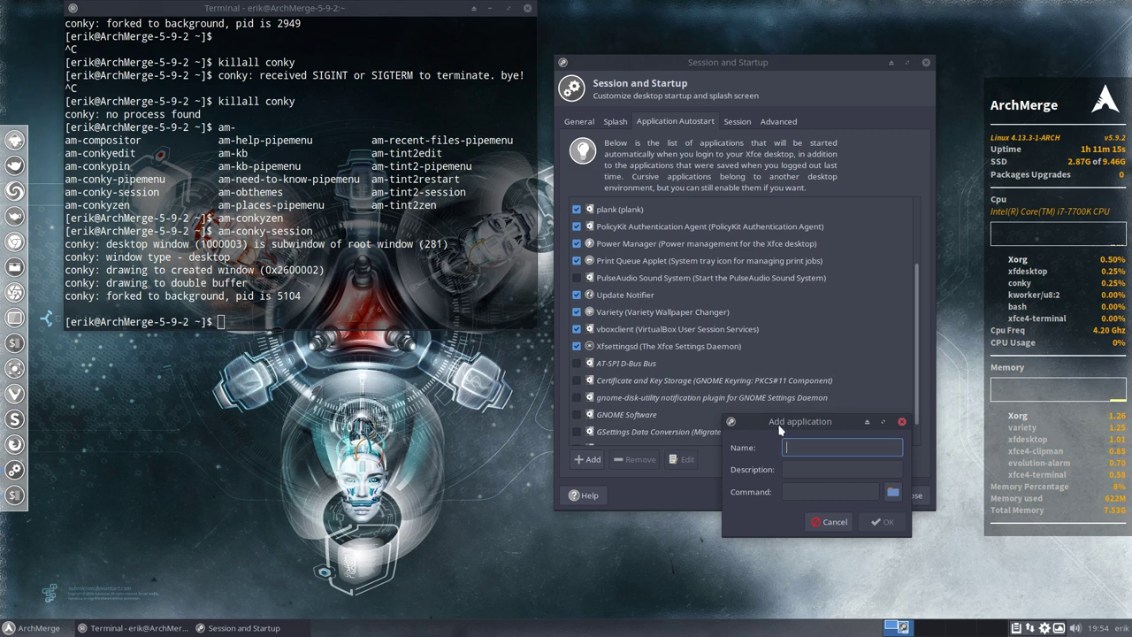
{"action": "left_click_drag", "start_coordinate": [779, 425], "coordinate": [248, 390]}
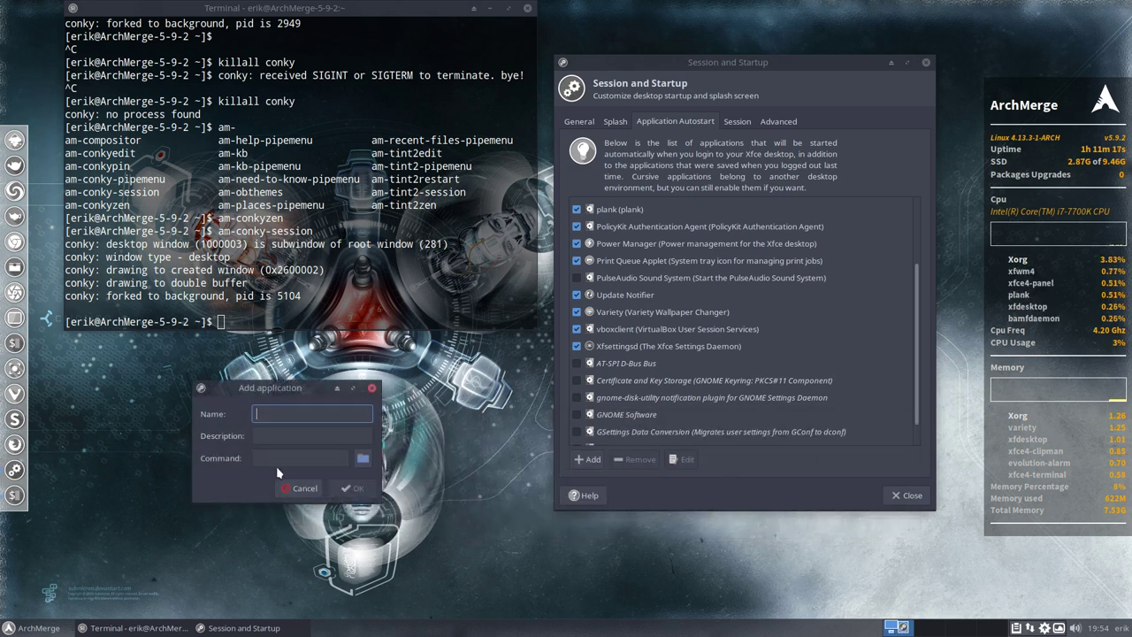
{"action": "type", "text": "c"}
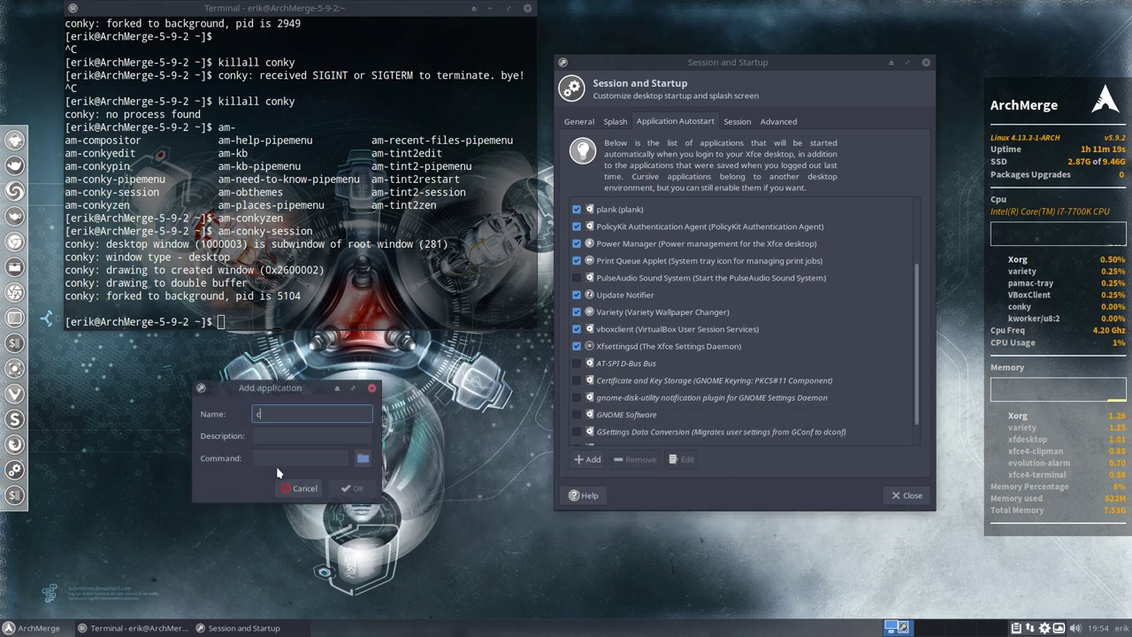
{"action": "type", "text": "onkysdfj losdjg"}
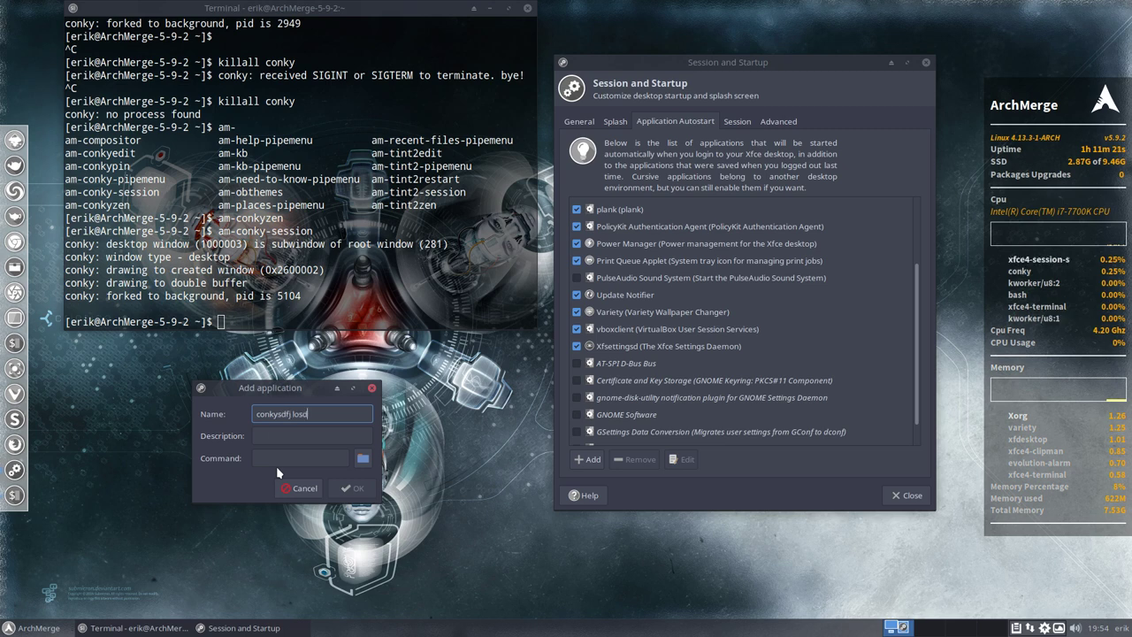
{"action": "key", "text": "BackSpace"}
{"action": "key", "text": "BackSpace"}
{"action": "key", "text": "BackSpace"}
{"action": "key", "text": "BackSpace"}
{"action": "key", "text": "BackSpace"}
{"action": "key", "text": "BackSpace"}
{"action": "key", "text": "BackSpace"}
{"action": "key", "text": "BackSpace"}
{"action": "key", "text": "BackSpace"}
{"action": "key", "text": "BackSpace"}
{"action": "key", "text": "BackSpace"}
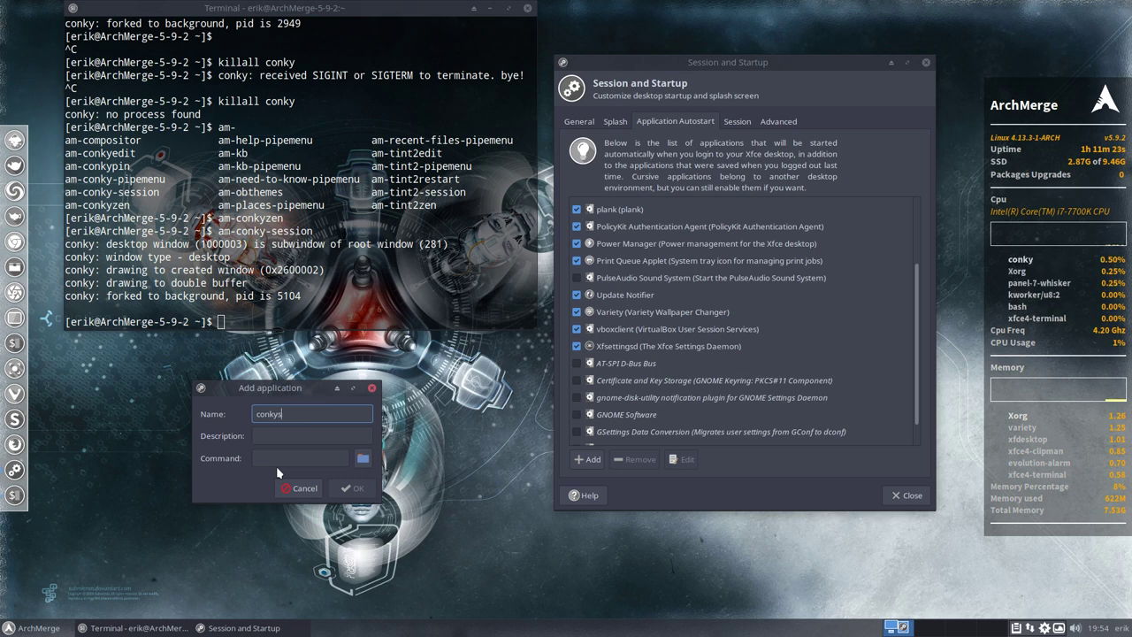
{"action": "left_click", "coordinate": [283, 434]}
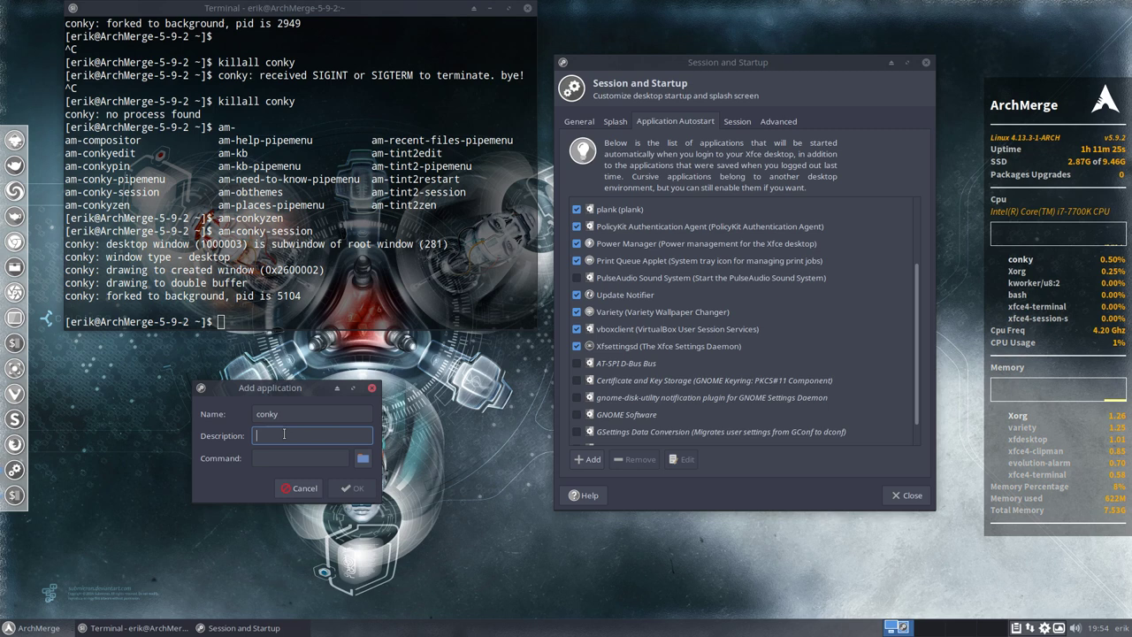
{"action": "type", "text": "con"}
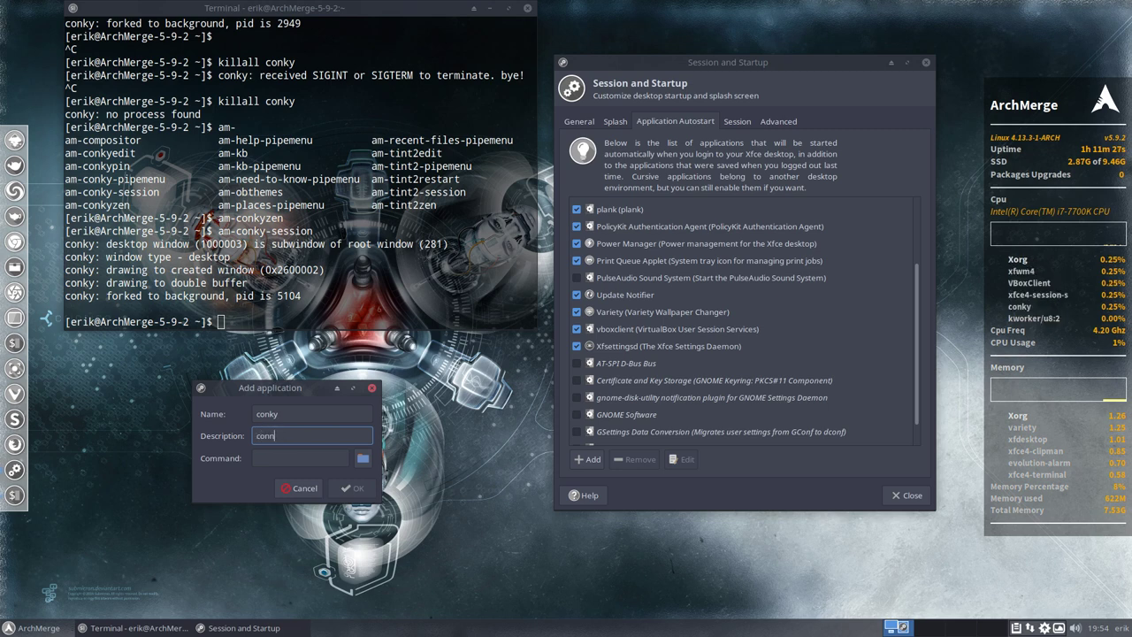
{"action": "type", "text": "ky"}
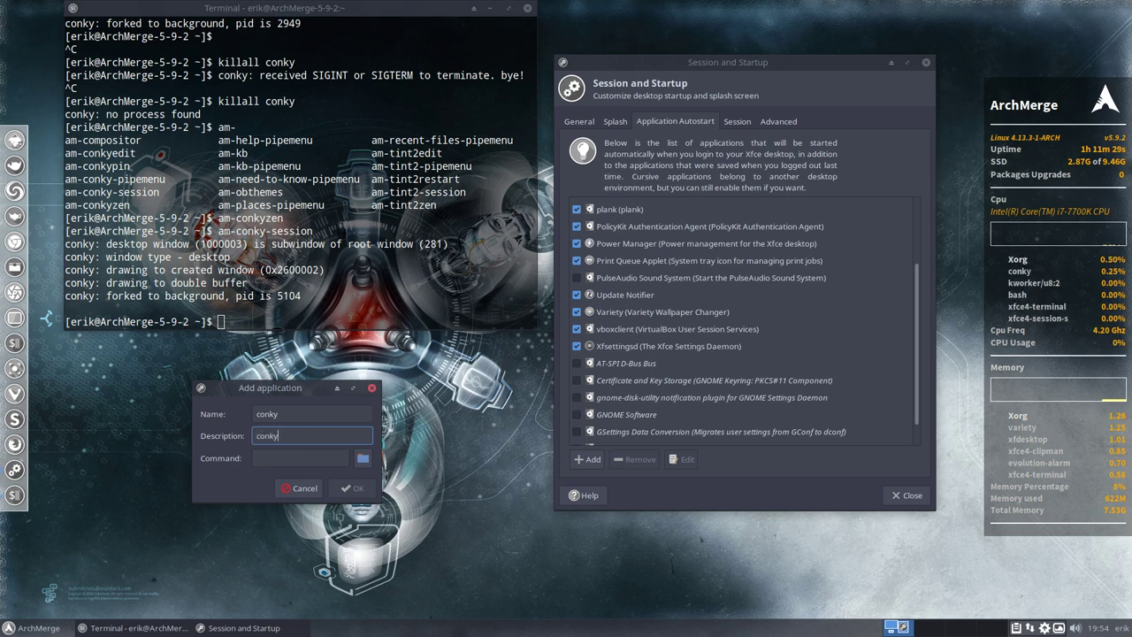
{"action": "left_click", "coordinate": [270, 457]}
{"action": "type", "text": "a"}
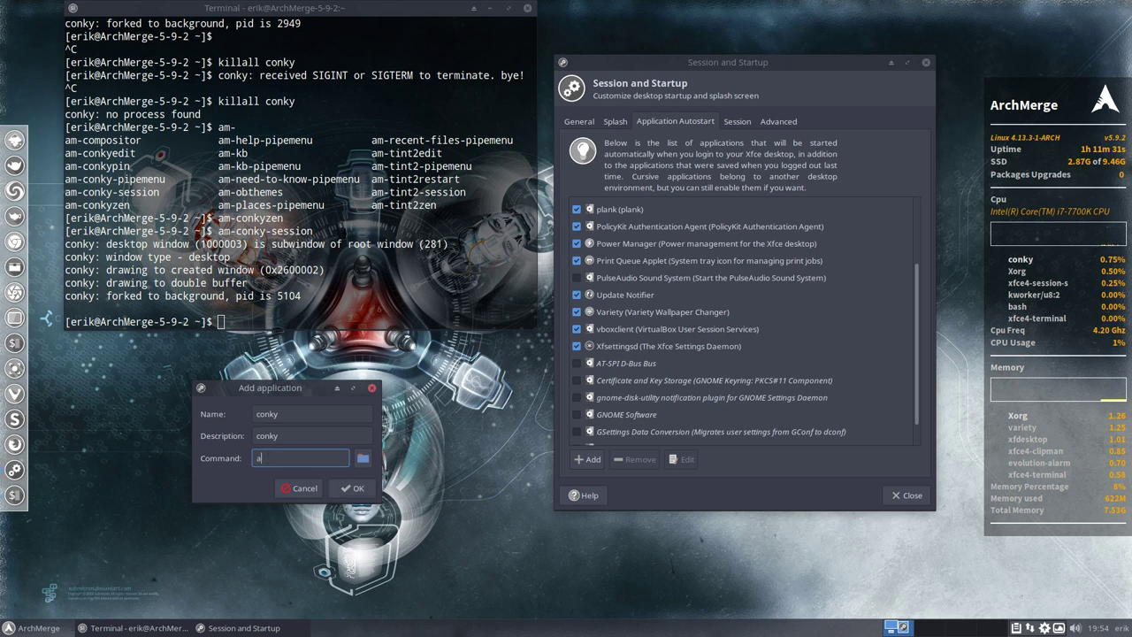
{"action": "type", "text": "m-"}
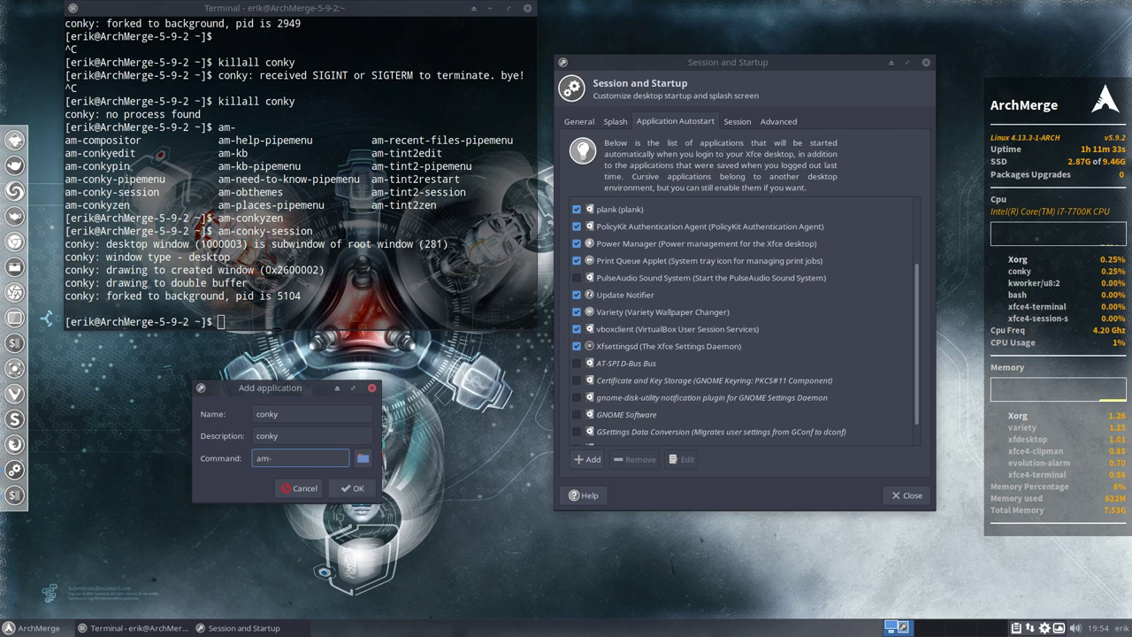
{"action": "type", "text": "conky-session"}
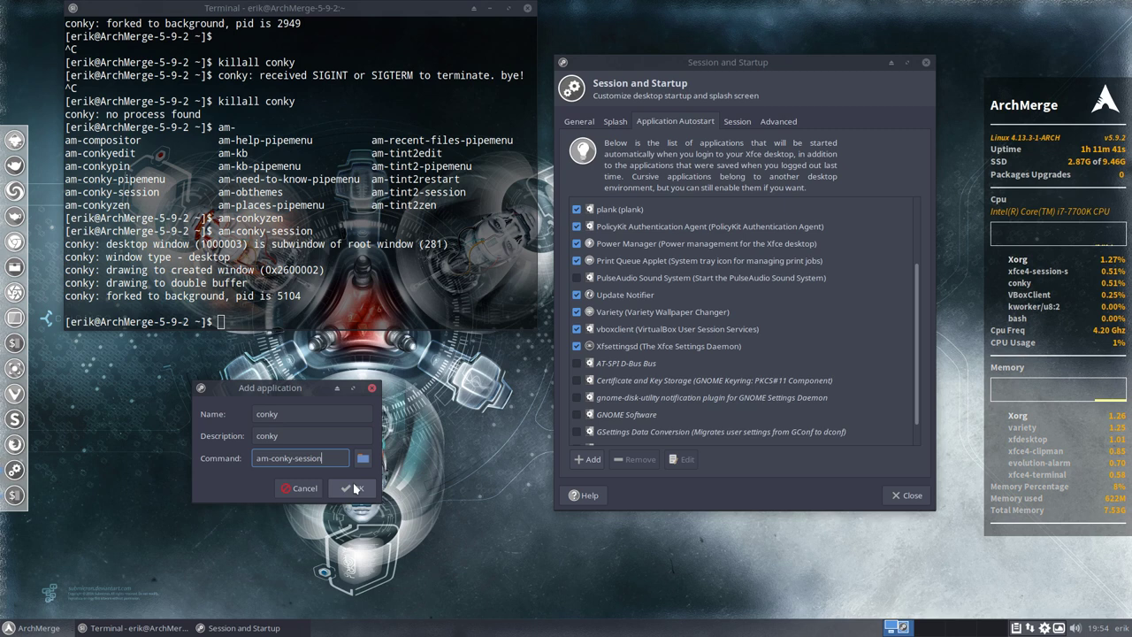
{"action": "left_click", "coordinate": [354, 488]}
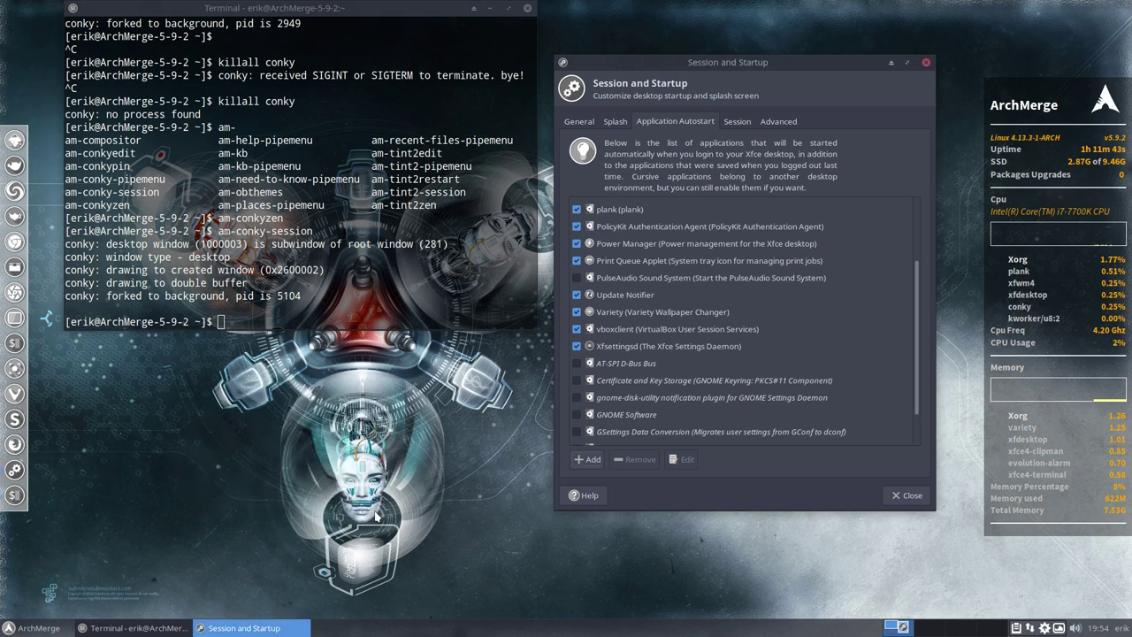
Step: Close Session and Startup and the terminal, then open the applications menu to log out
{"action": "scroll", "coordinate": [699, 303], "scroll_direction": "down", "scroll_amount": 2}
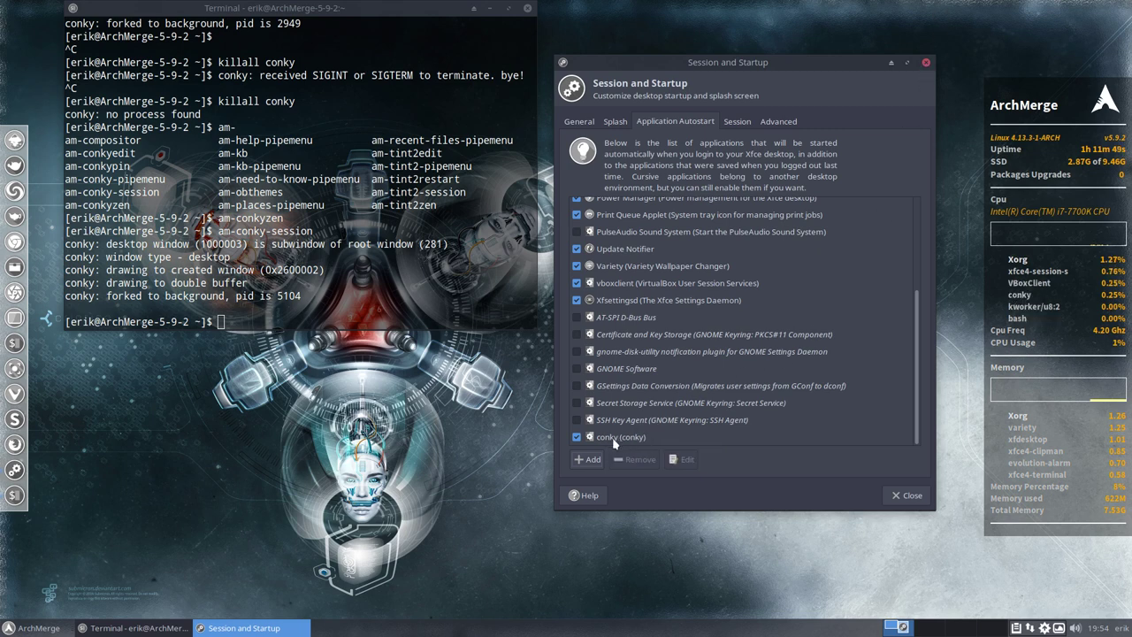
{"action": "left_click", "coordinate": [926, 62]}
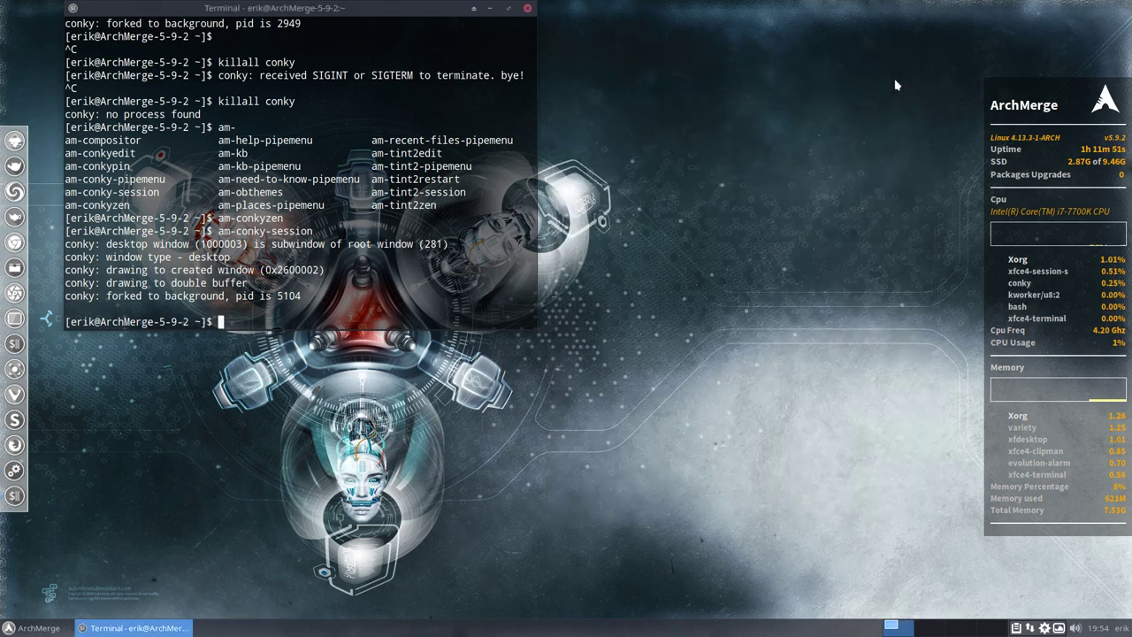
{"action": "left_click", "coordinate": [527, 8]}
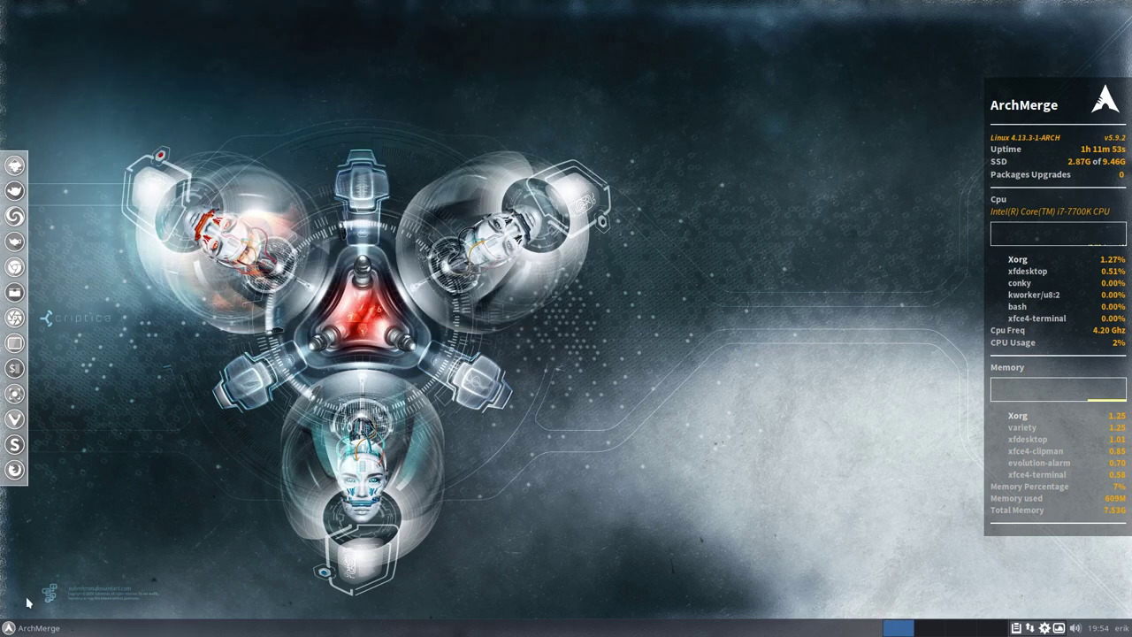
{"action": "left_click", "coordinate": [34, 628]}
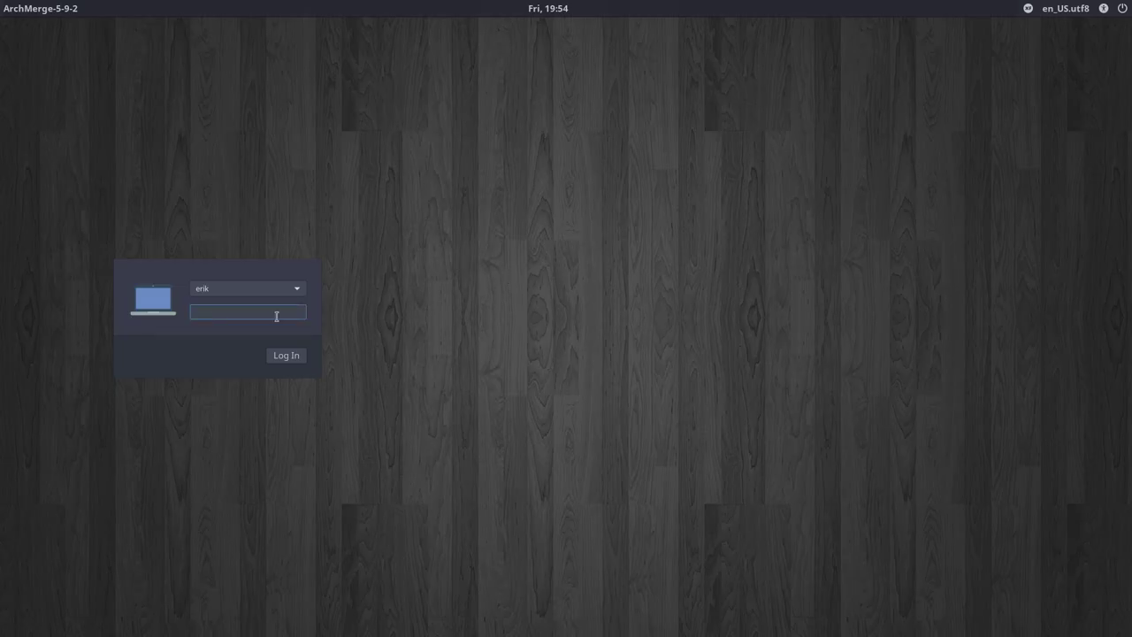
Step: Log back into the Xfce Session from the LightDM greeter with the account password
{"action": "left_click", "coordinate": [1028, 9]}
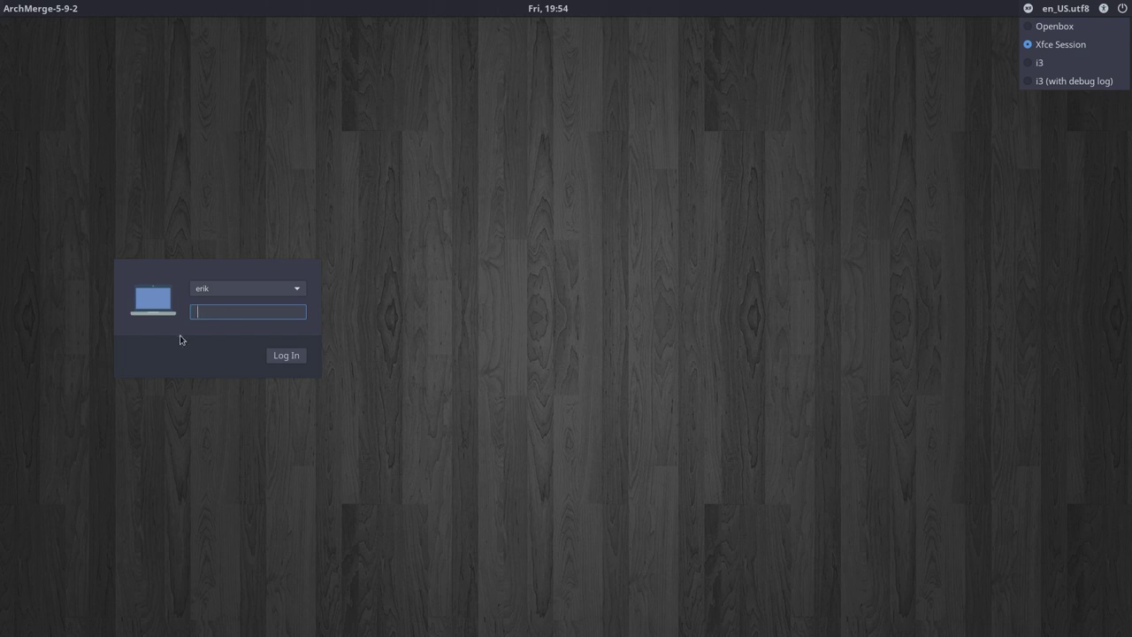
{"action": "left_click", "coordinate": [215, 308]}
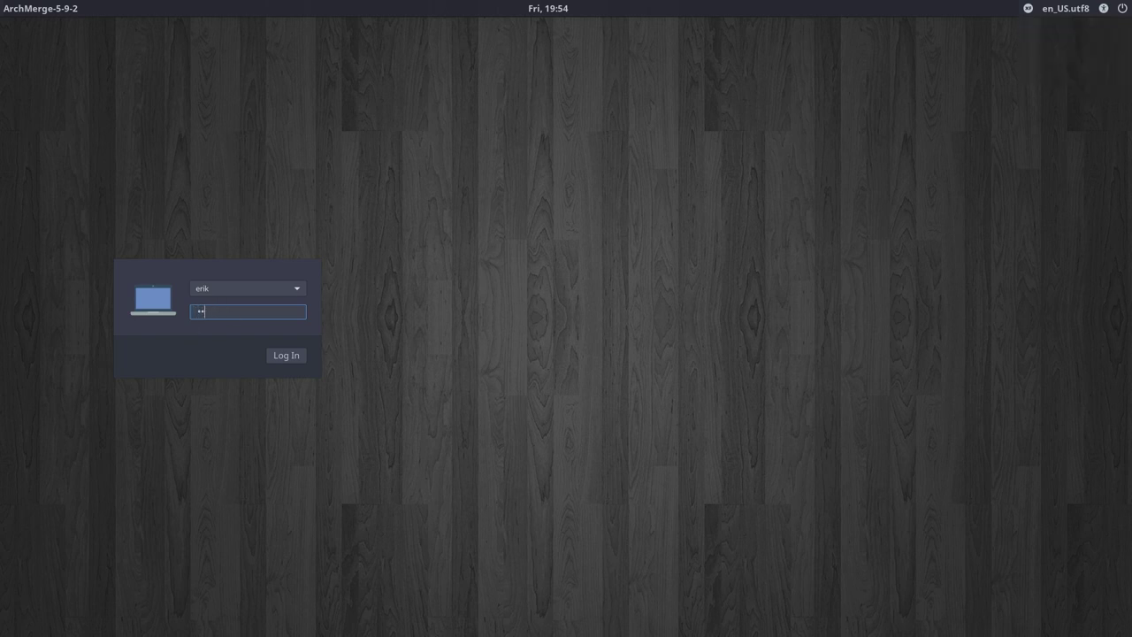
{"action": "key", "text": "Return"}
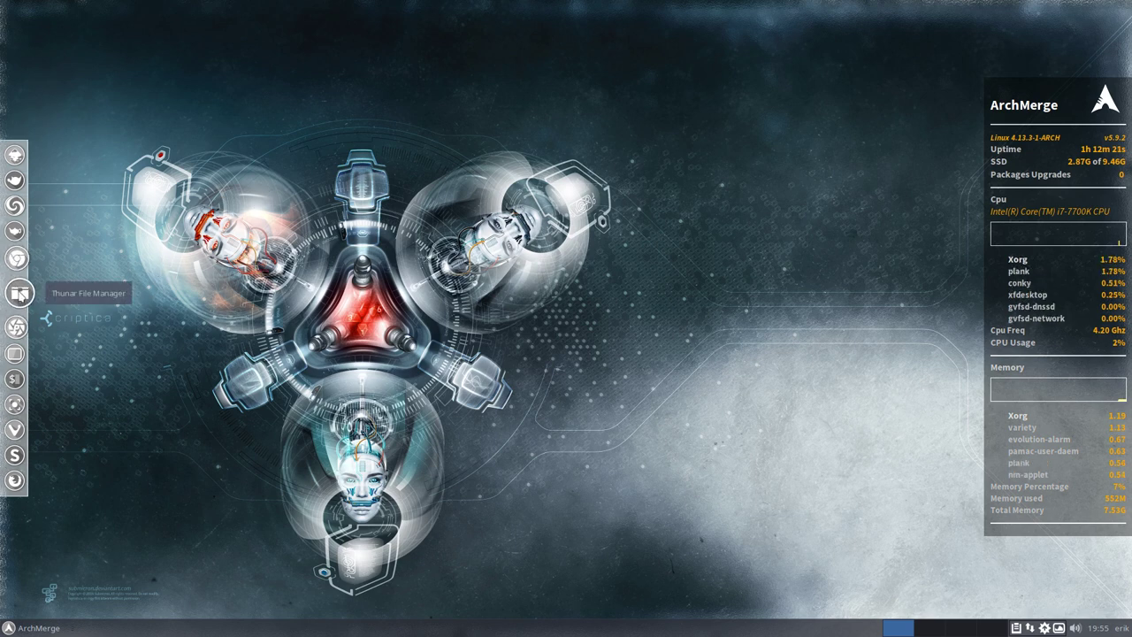
Step: Open Thunar with hidden files shown and browse to ~/.config/conky
{"action": "left_click", "coordinate": [20, 293]}
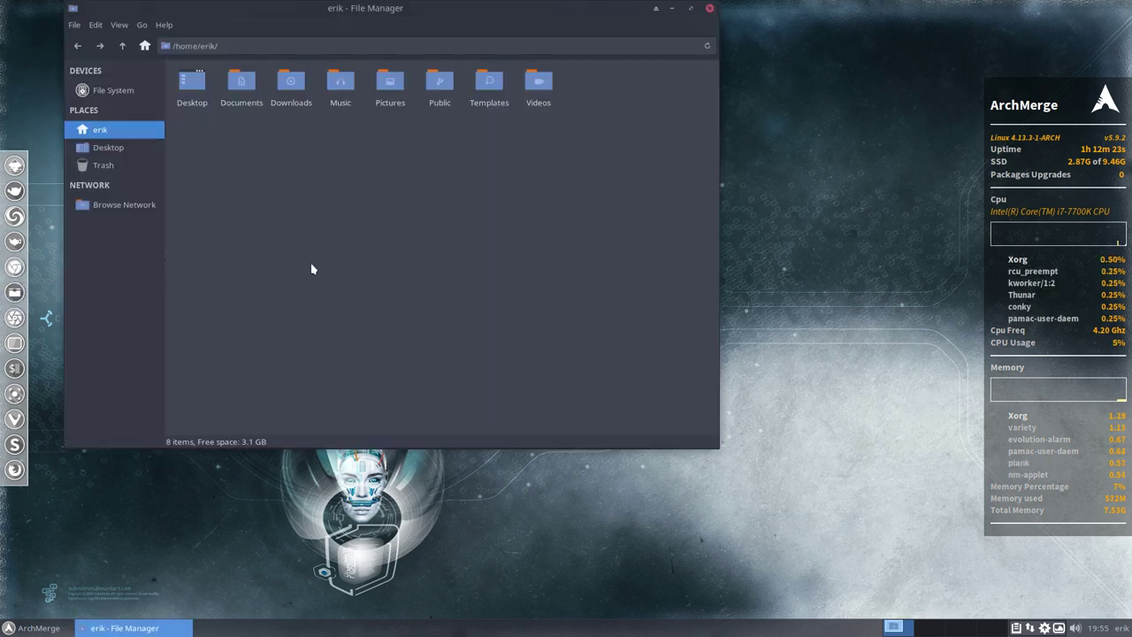
{"action": "key", "text": "ctrl+h"}
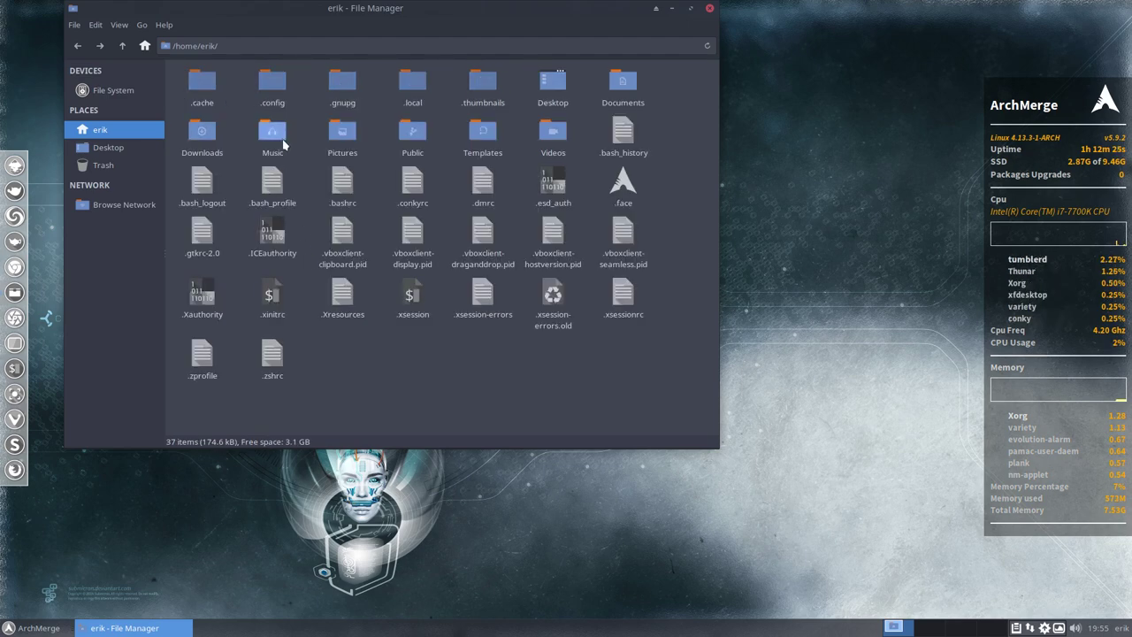
{"action": "double_click", "coordinate": [272, 83]}
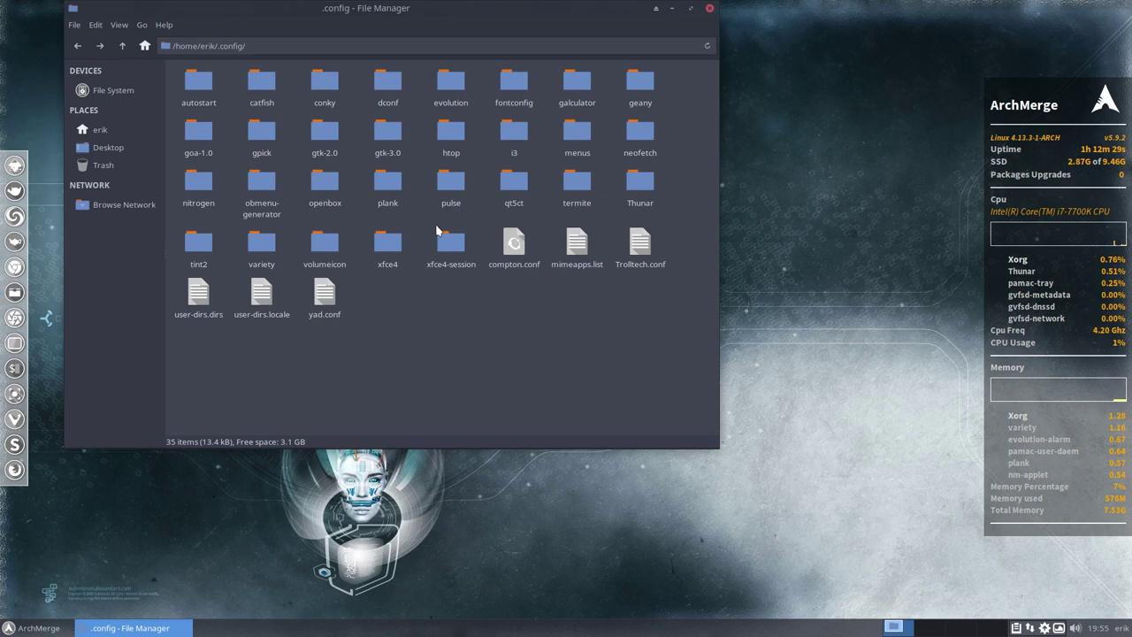
{"action": "double_click", "coordinate": [325, 93]}
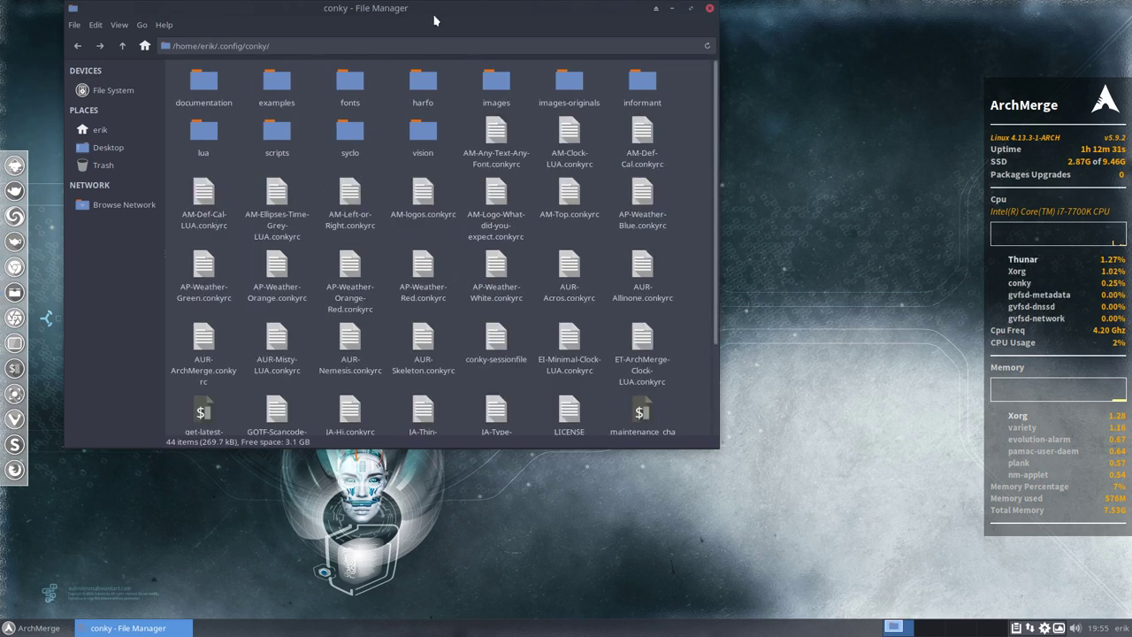
{"action": "left_click_drag", "start_coordinate": [432, 16], "coordinate": [490, 16]}
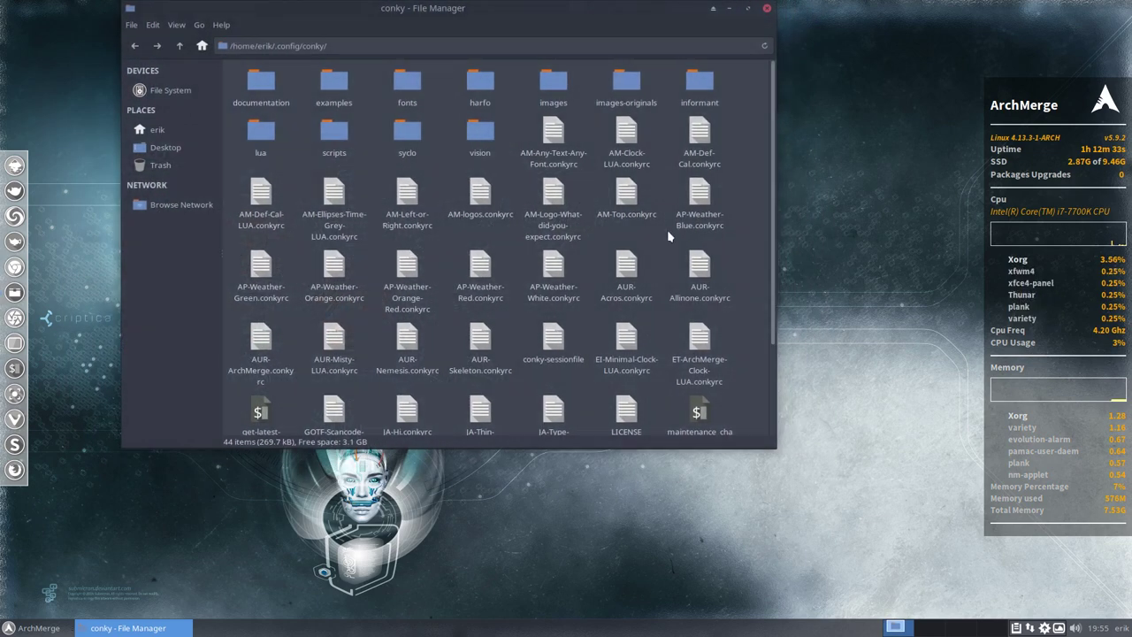
{"action": "scroll", "coordinate": [727, 392], "scroll_direction": "down", "scroll_amount": 3}
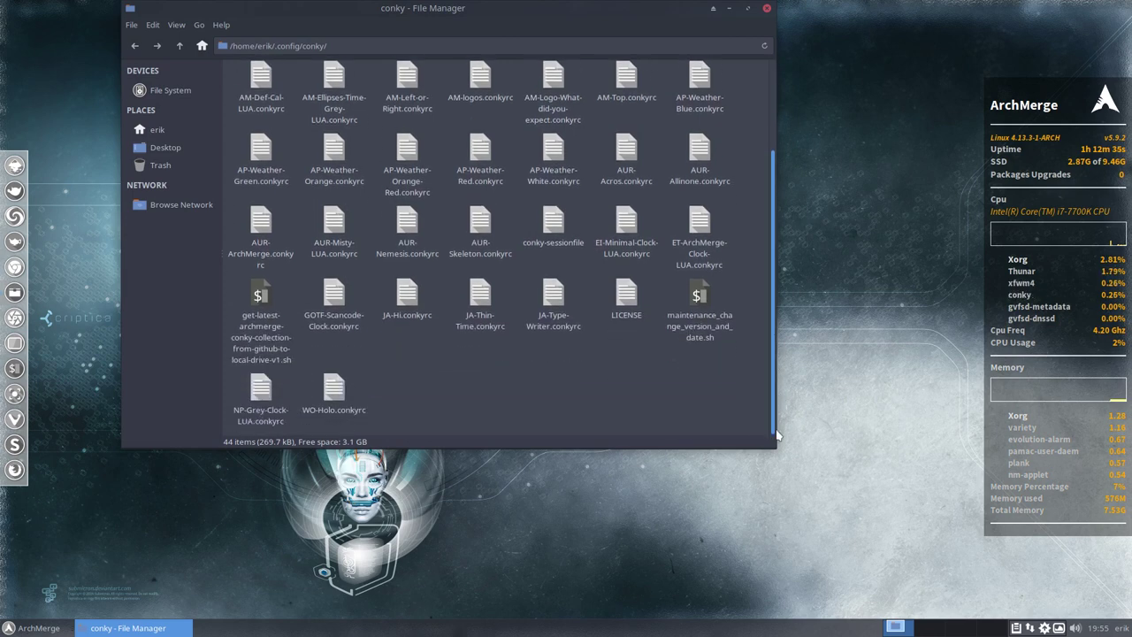
Step: Select the conky collection download script and open a terminal in the conky folder
{"action": "left_click", "coordinate": [261, 300]}
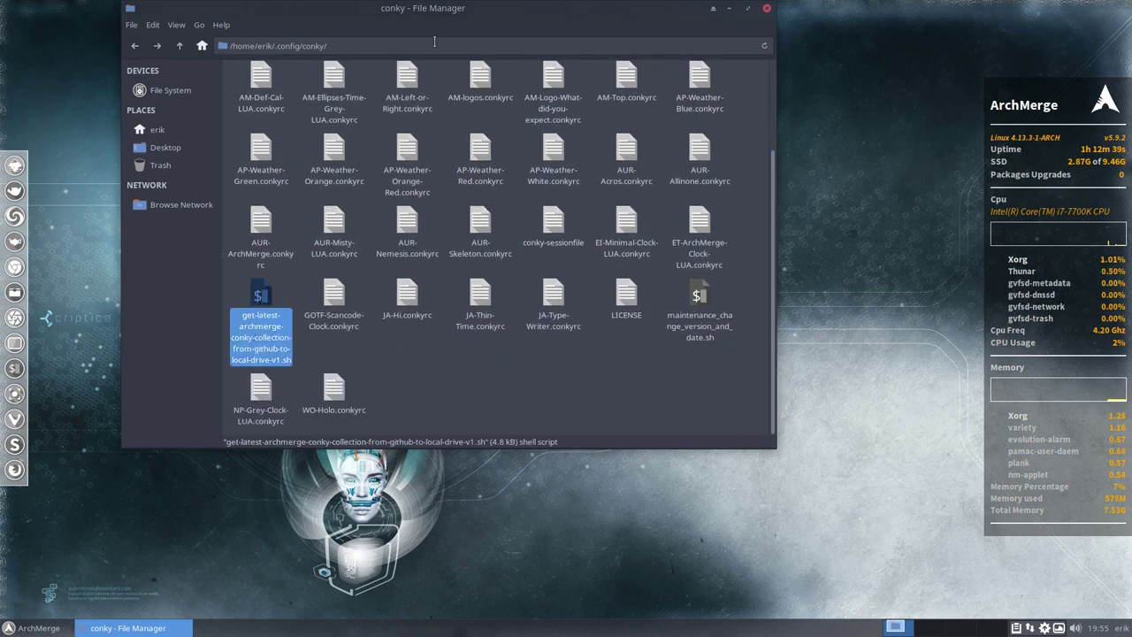
{"action": "left_click_drag", "start_coordinate": [421, 19], "coordinate": [349, 31]}
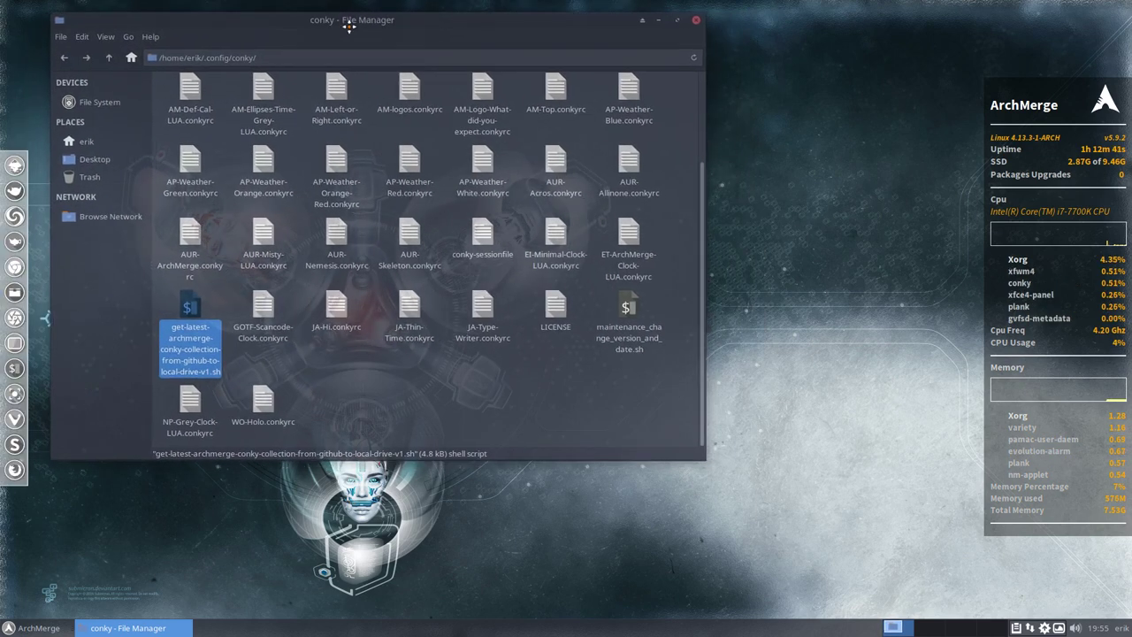
{"action": "right_click", "coordinate": [372, 378]}
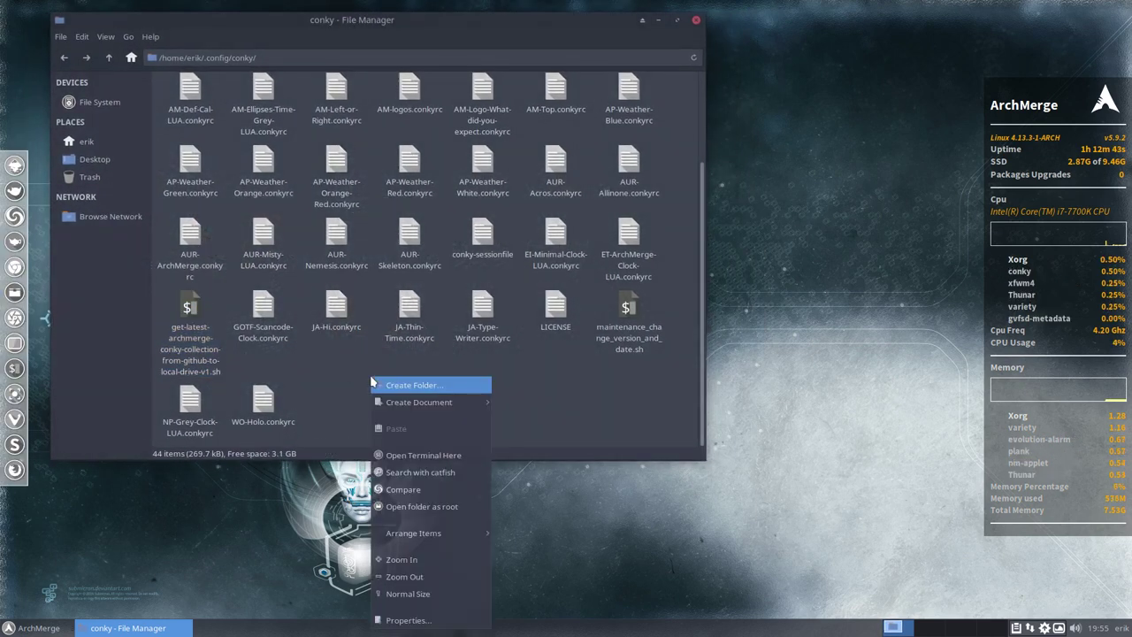
{"action": "left_click", "coordinate": [430, 456]}
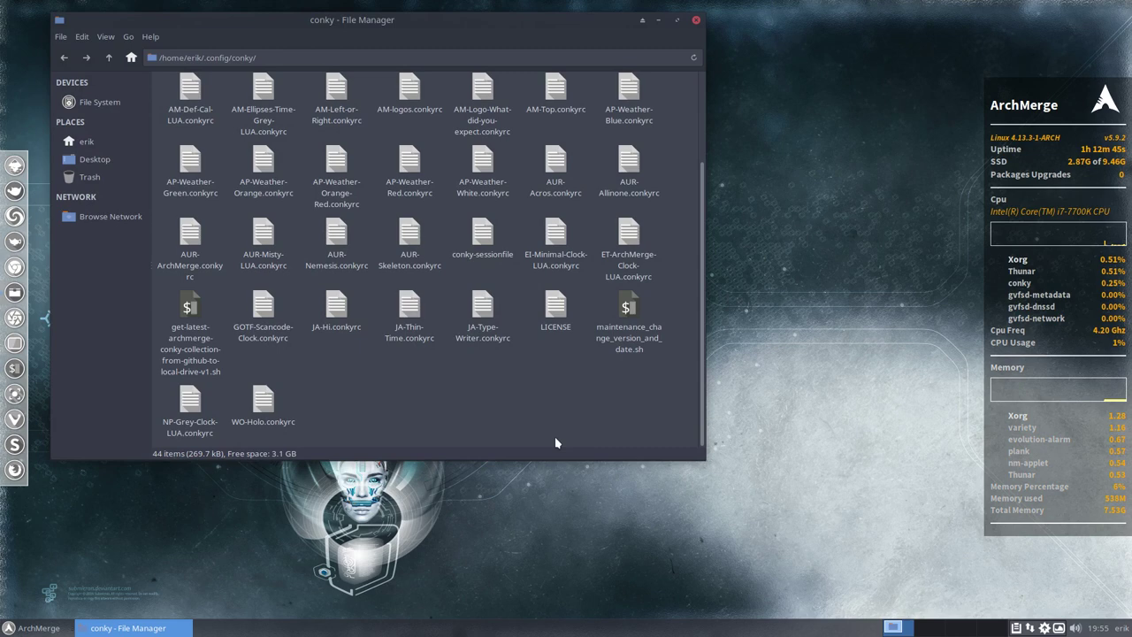
{"action": "left_click_drag", "start_coordinate": [722, 231], "coordinate": [553, 202]}
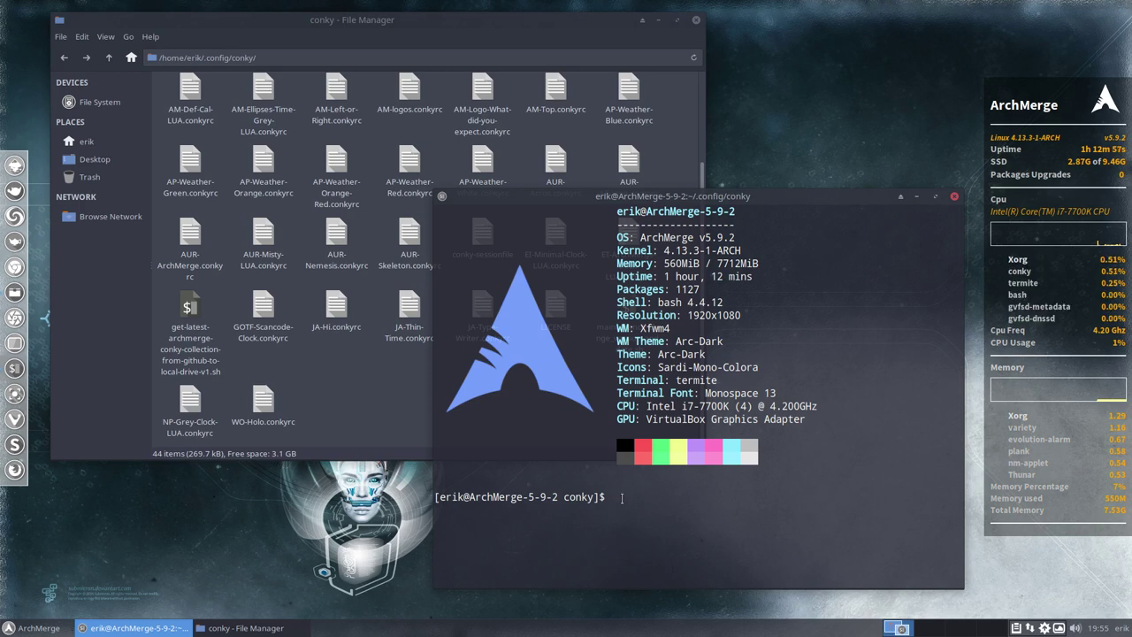
Step: Run the conky collection download script (./get…) in the terminal
{"action": "type", "text": "./get"}
{"action": "key", "text": "Tab"}
{"action": "key", "text": "Return"}
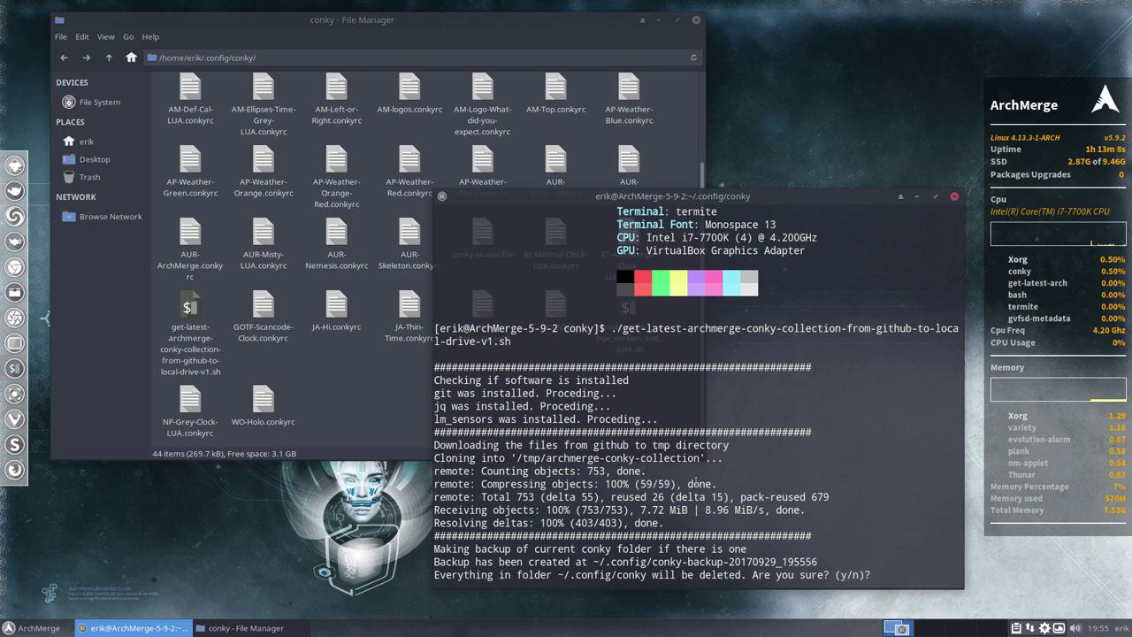
Step: Answer y so the old folder goes to conky-backup-20170929_195556 and gets replaced
{"action": "left_click_drag", "start_coordinate": [752, 546], "coordinate": [433, 548]}
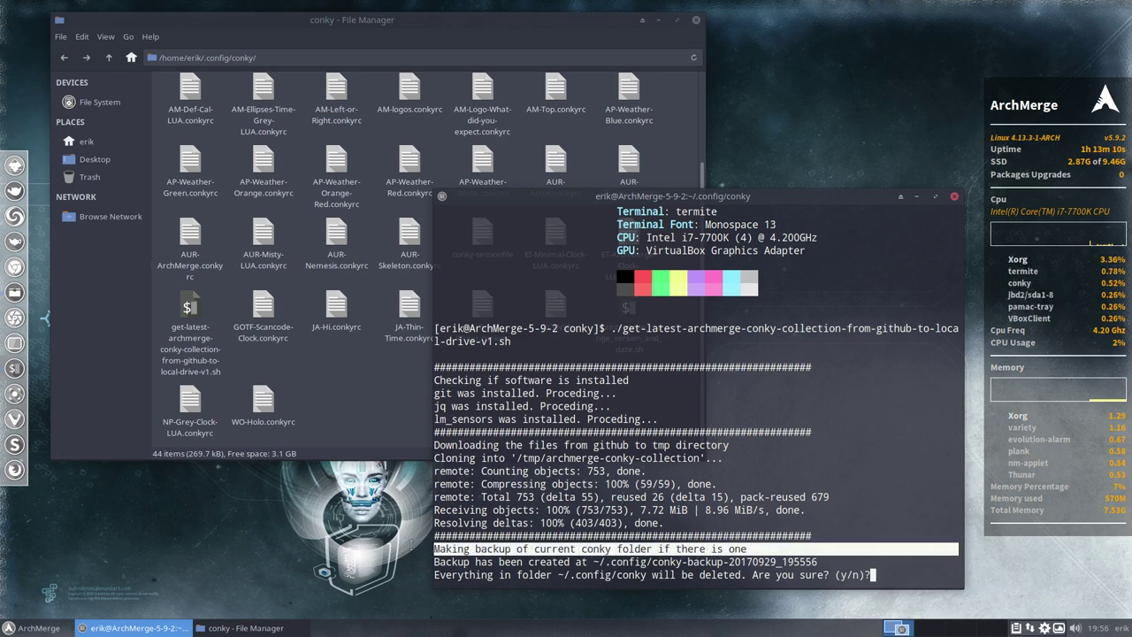
{"action": "left_click_drag", "start_coordinate": [819, 562], "coordinate": [693, 563]}
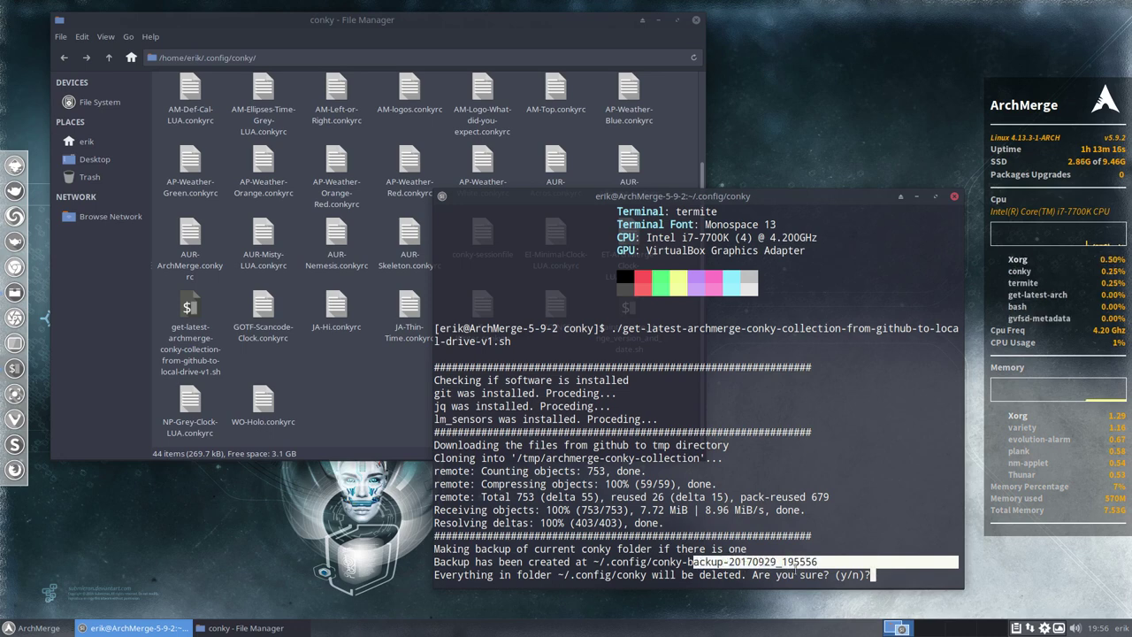
{"action": "left_click", "coordinate": [734, 563]}
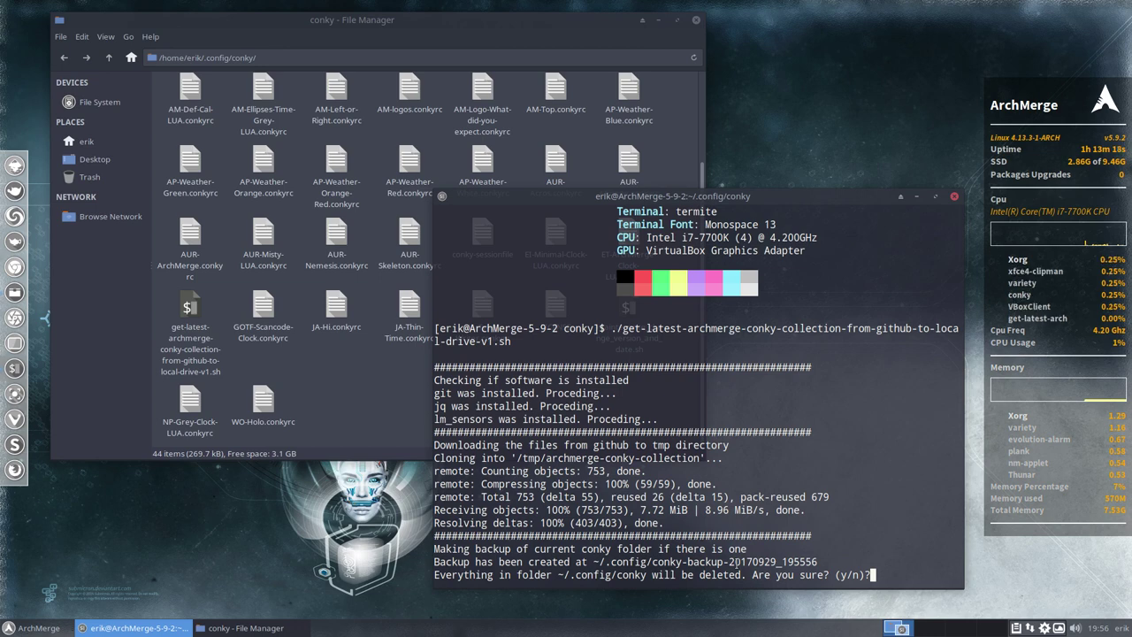
{"action": "type", "text": "y"}
{"action": "key", "text": "Return"}
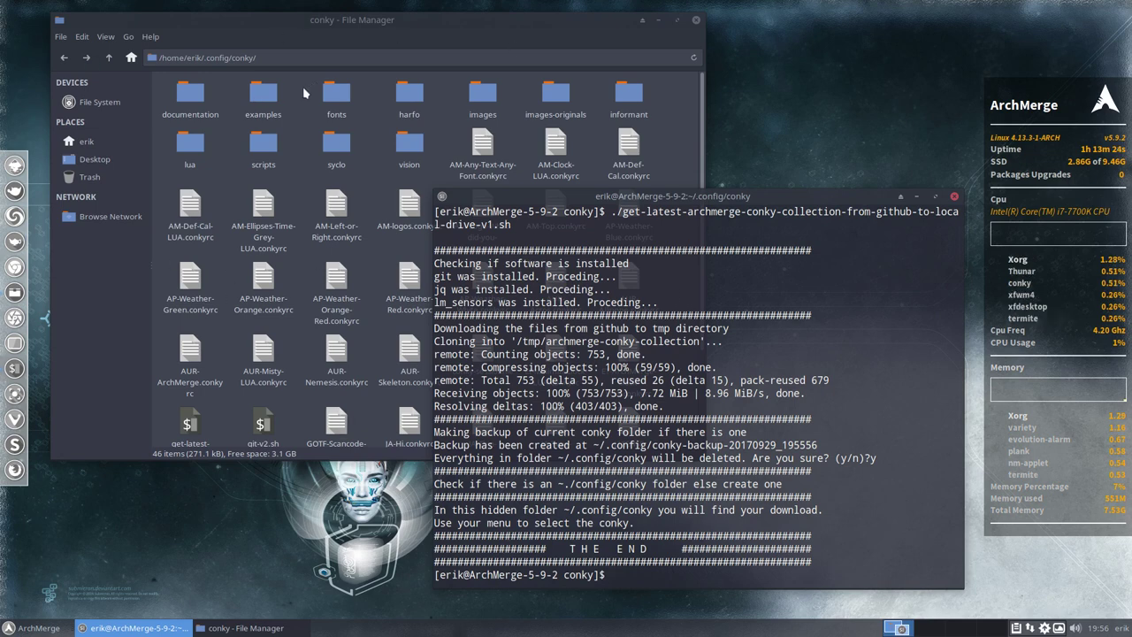
Step: View archmerge-text-cp-rw.png from the conky images folder in nomacs
{"action": "left_click", "coordinate": [221, 163]}
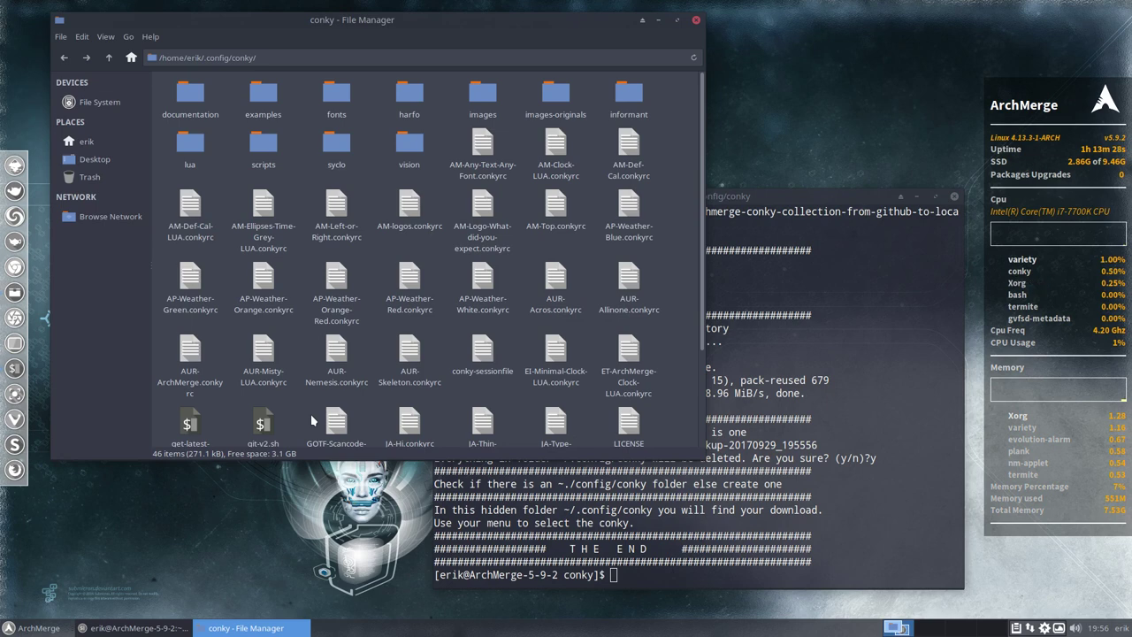
{"action": "double_click", "coordinate": [466, 107]}
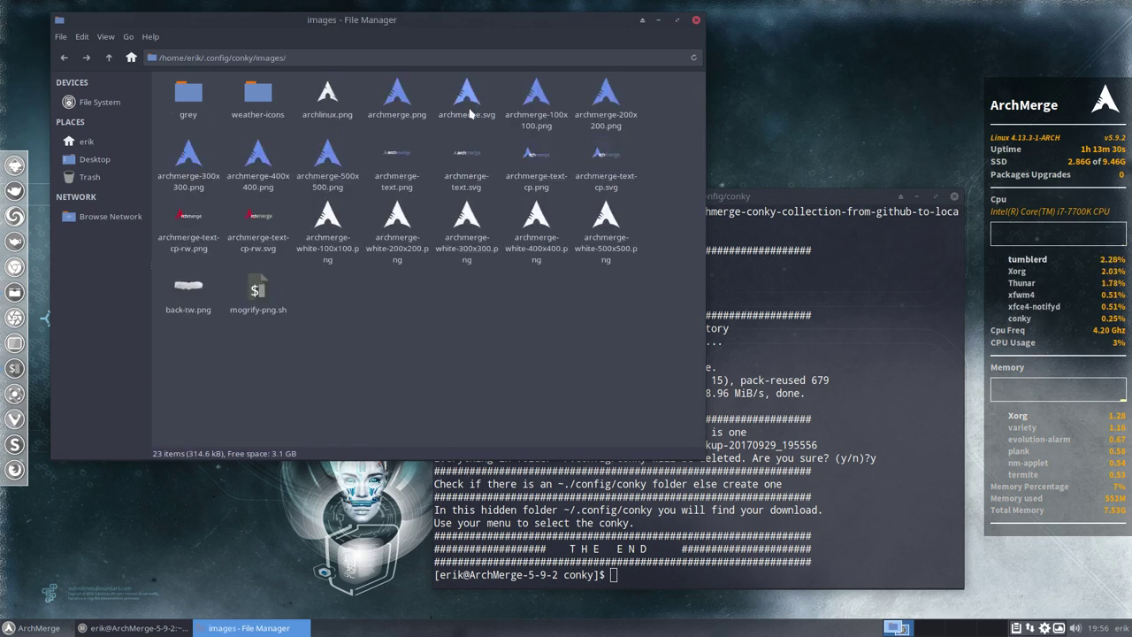
{"action": "double_click", "coordinate": [196, 228]}
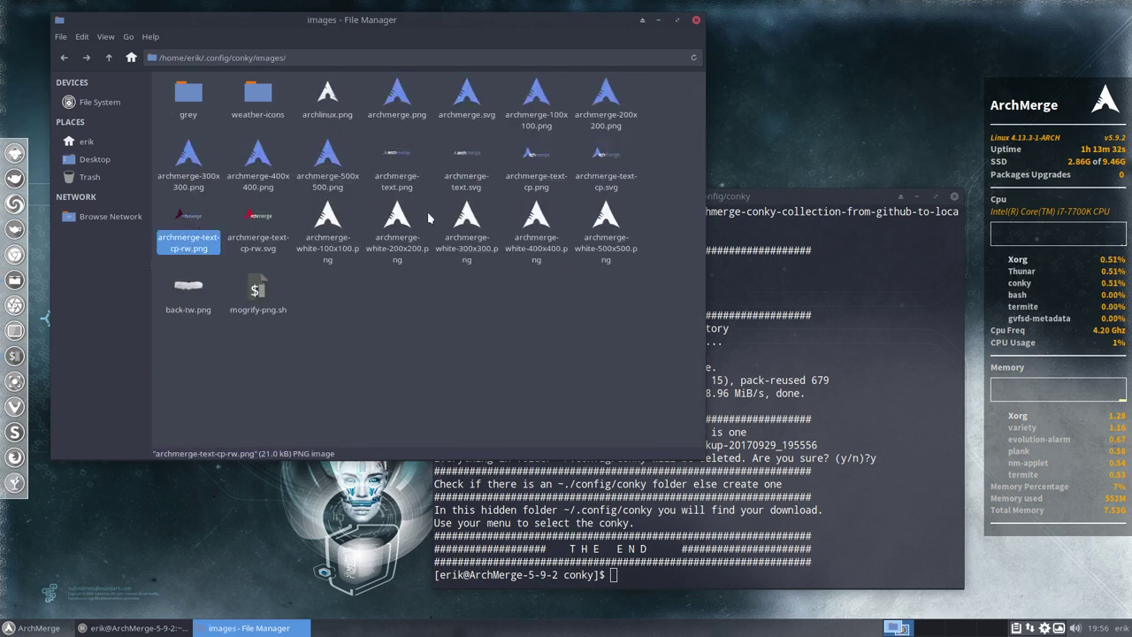
{"action": "left_click", "coordinate": [400, 149]}
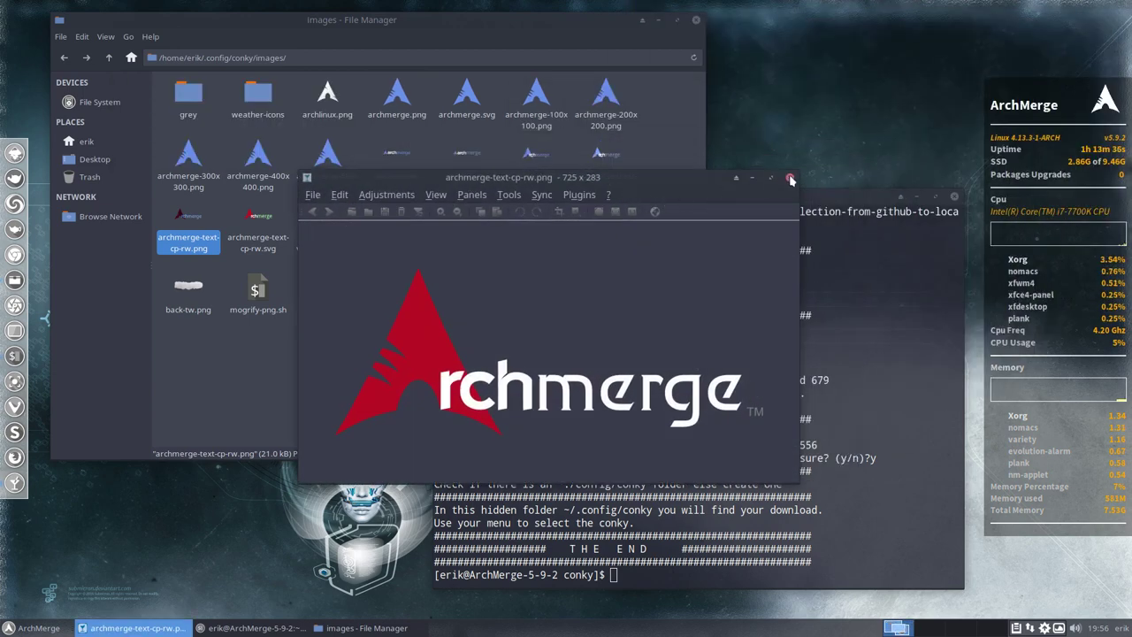
Step: Close nomacs, the terminal and Thunar, leaving the desktop with the conky panel
{"action": "left_click", "coordinate": [790, 179]}
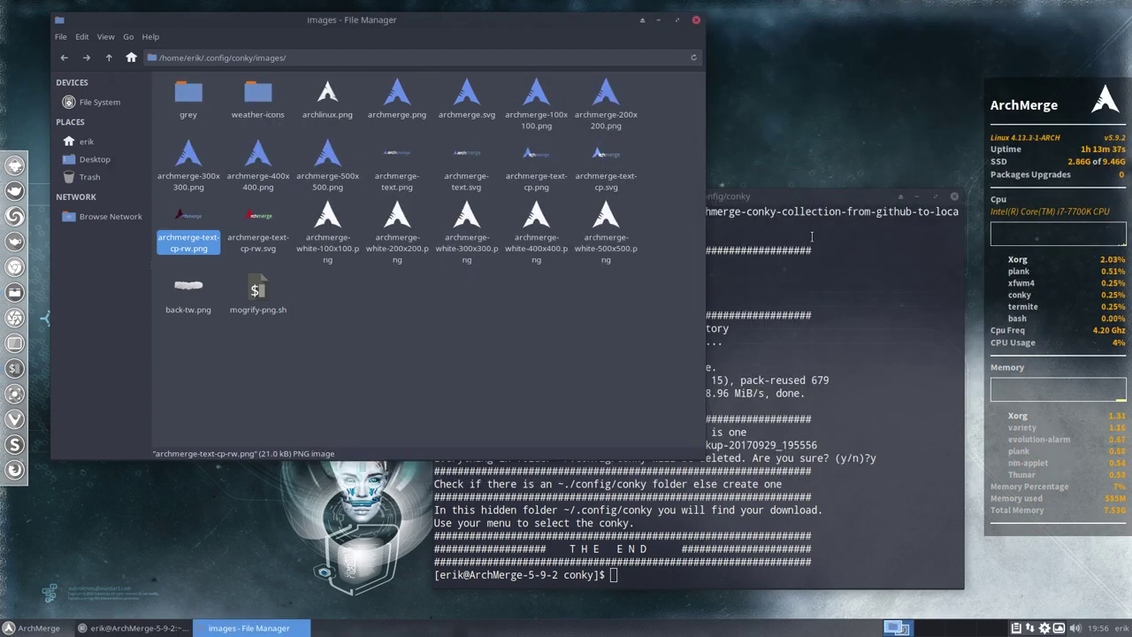
{"action": "left_click", "coordinate": [953, 196]}
{"action": "left_click", "coordinate": [696, 20]}
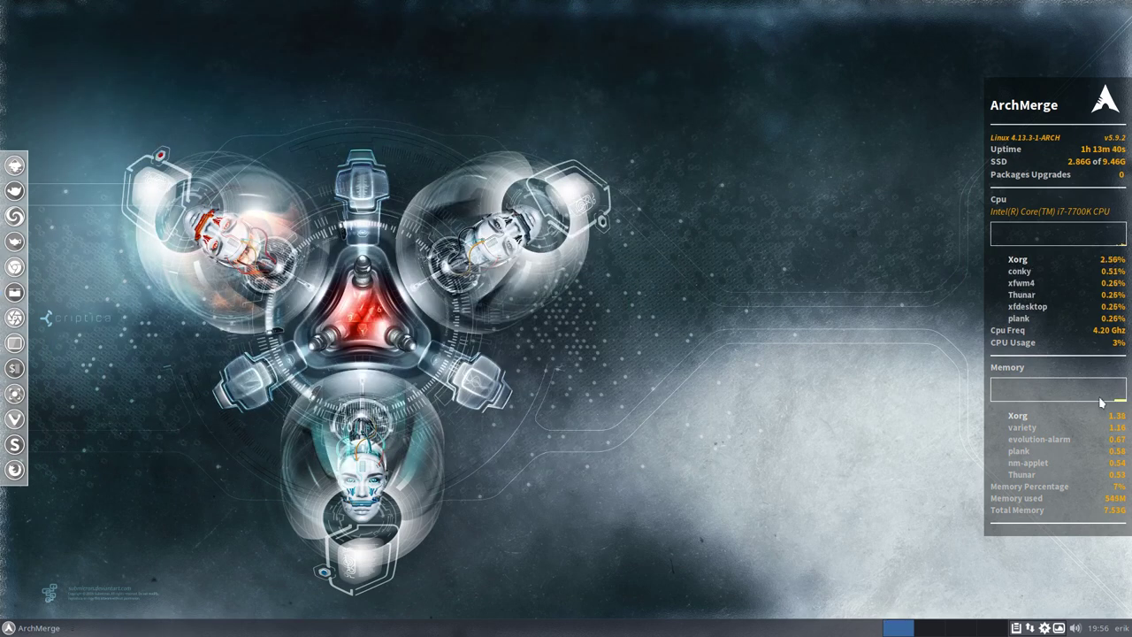